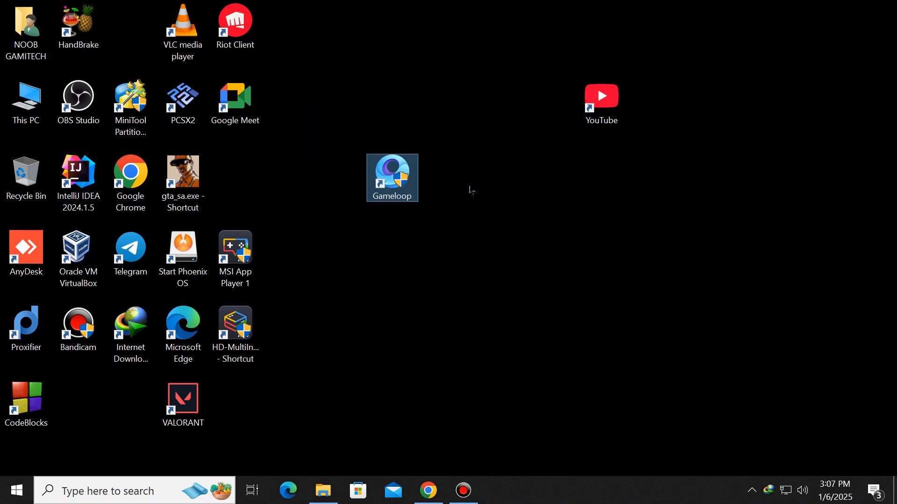
- Launch the Gameloop emulator from the desktop and close its window after the home page loads
key("Return")
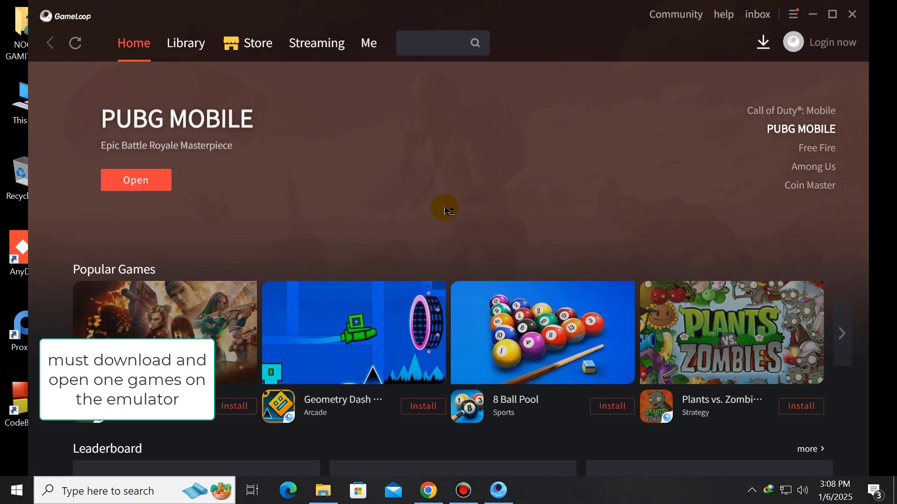
left_click(832, 15)
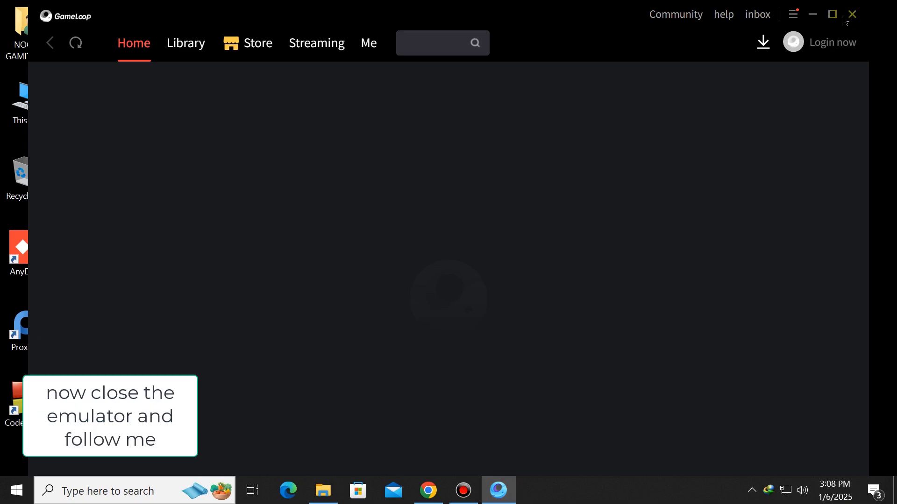
left_click(851, 19)
- Exit the GameLoop instance still running in the background and refresh the desktop
left_click(770, 491)
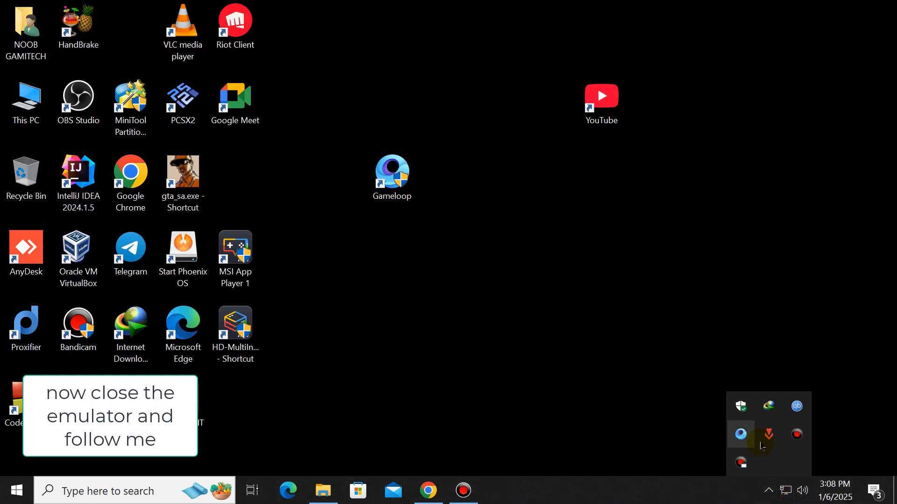
right_click(746, 441)
left_click(749, 435)
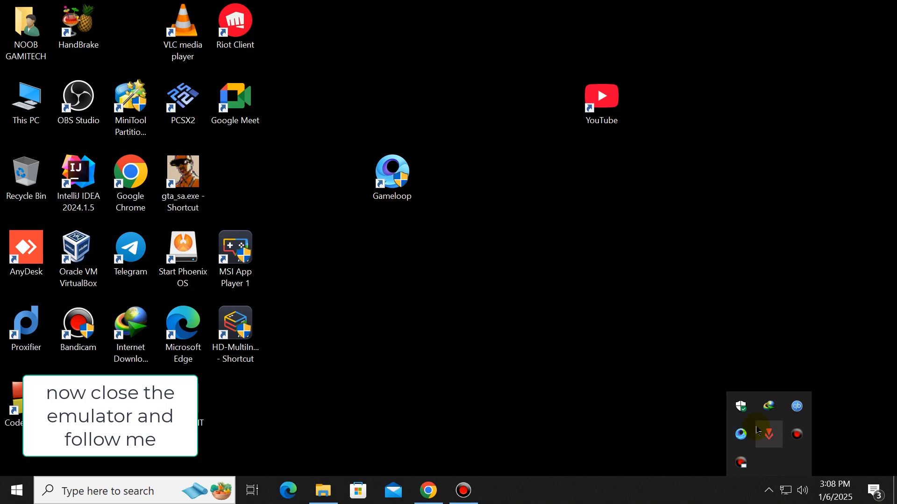
left_click(766, 501)
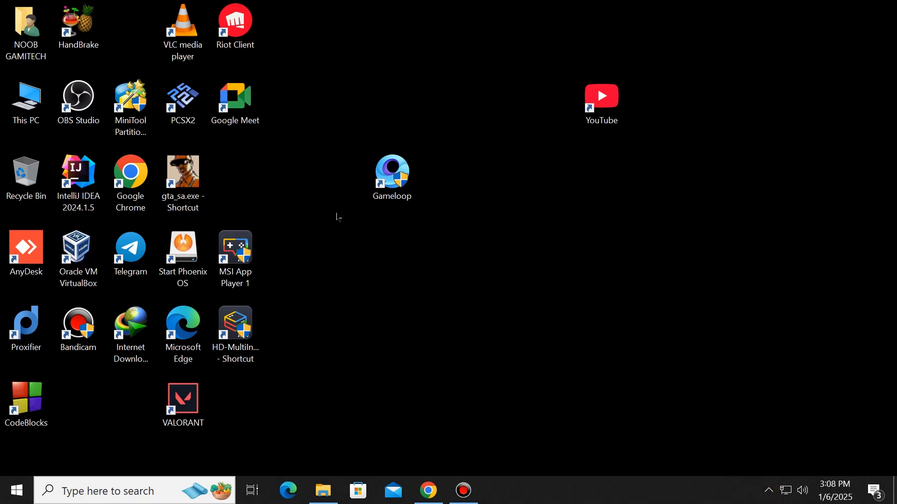
right_click(484, 183)
left_click(497, 226)
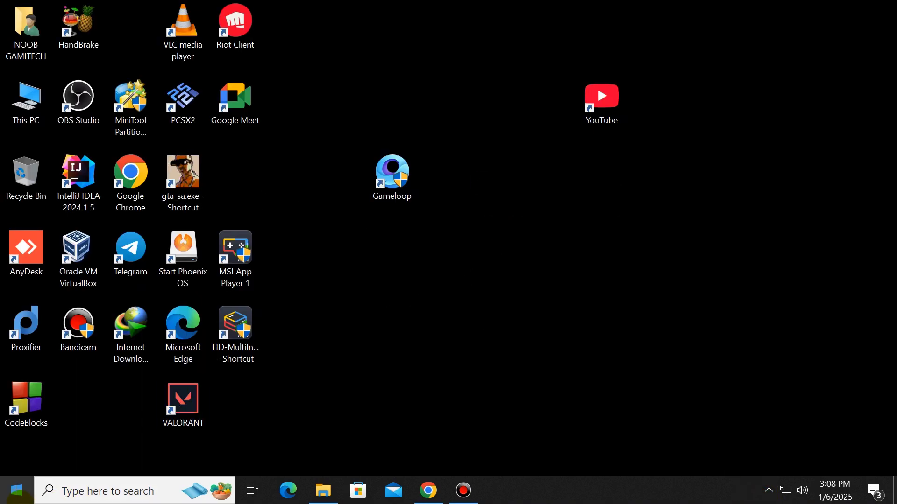
- Search Windows for "restore", open the restore point settings and select Local Disk (C:) as the drive
left_click(77, 496)
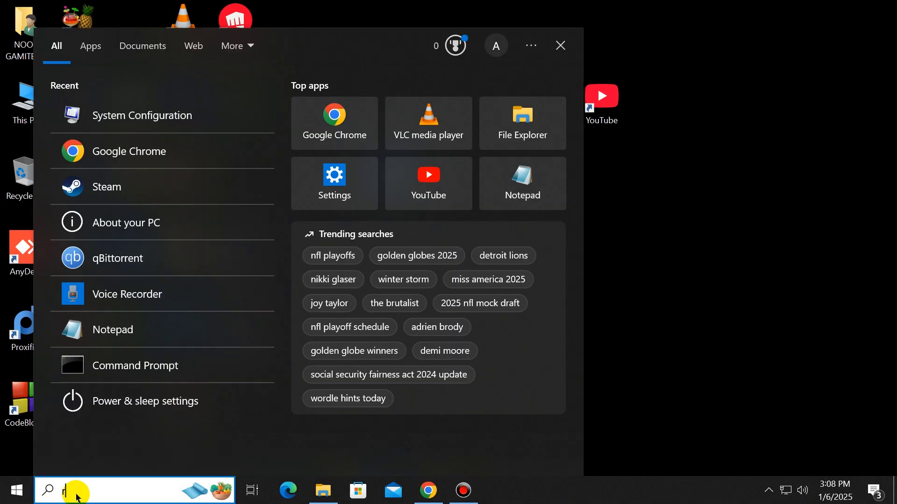
type("restore")
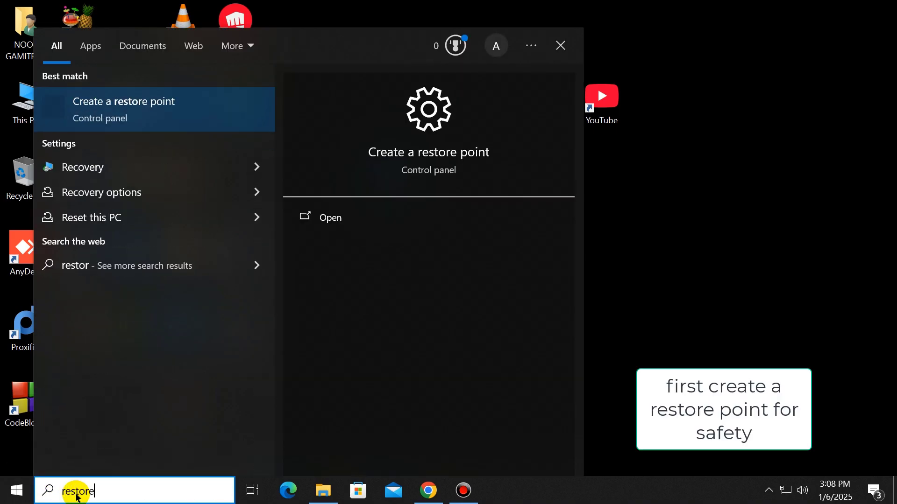
key("Return")
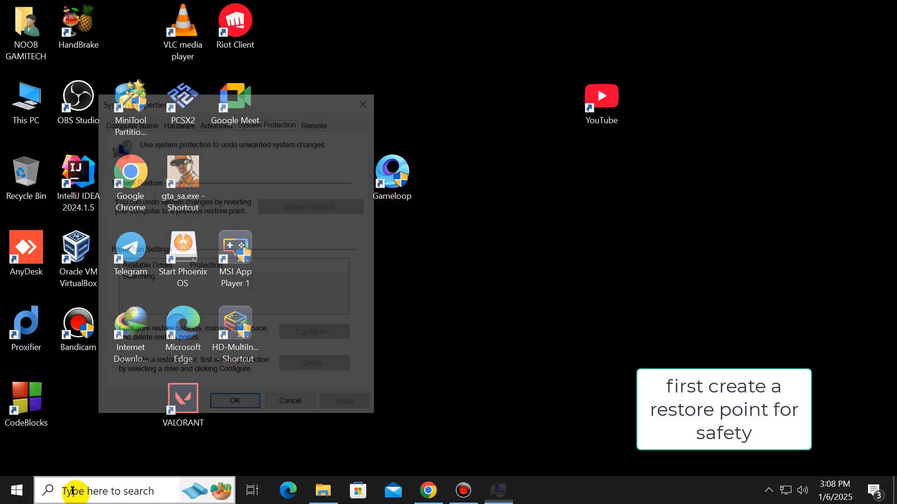
left_click(154, 289)
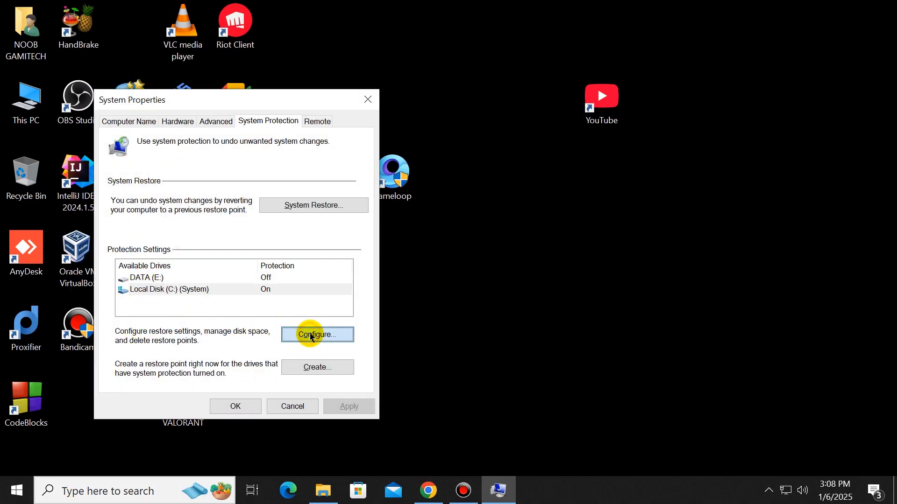
- Create a restore point with a short description, close System Properties and refresh the desktop
left_click(315, 368)
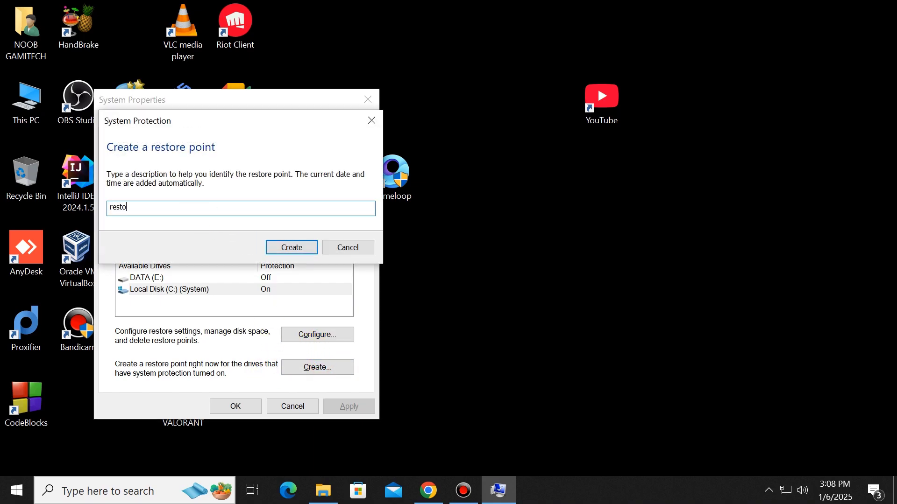
left_click(290, 244)
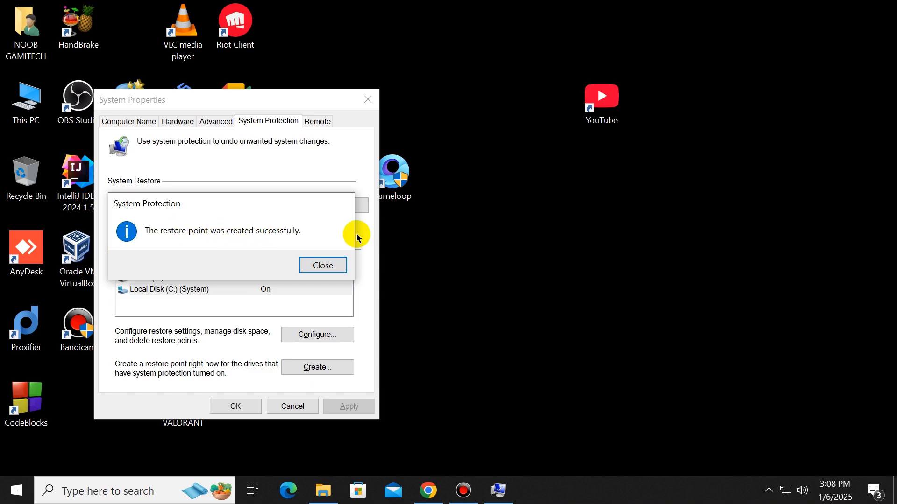
left_click(336, 266)
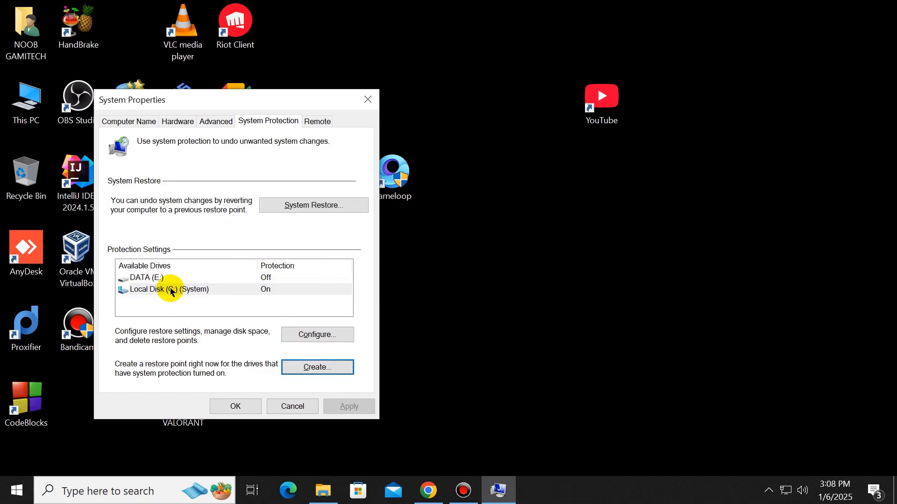
left_click(368, 98)
right_click(318, 133)
left_click(335, 173)
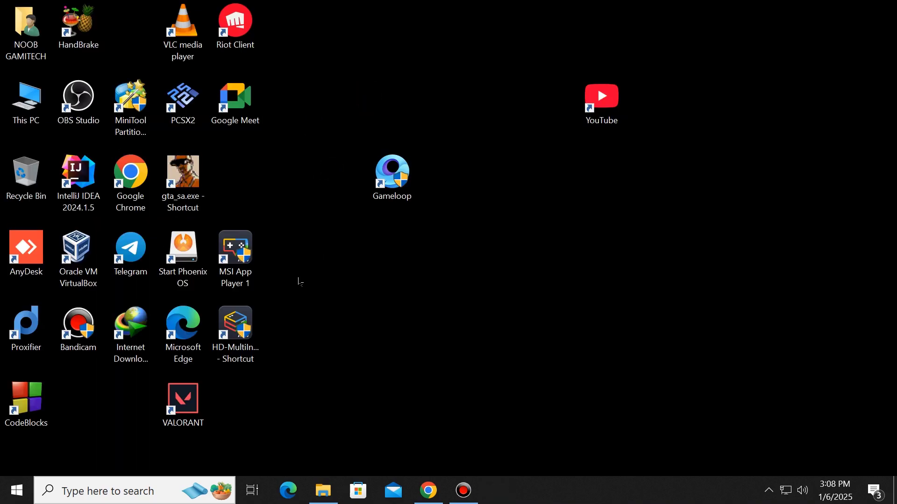
- Open System Configuration by searching for "mscon" and bring up the advanced boot options for Windows 10
left_click(47, 493)
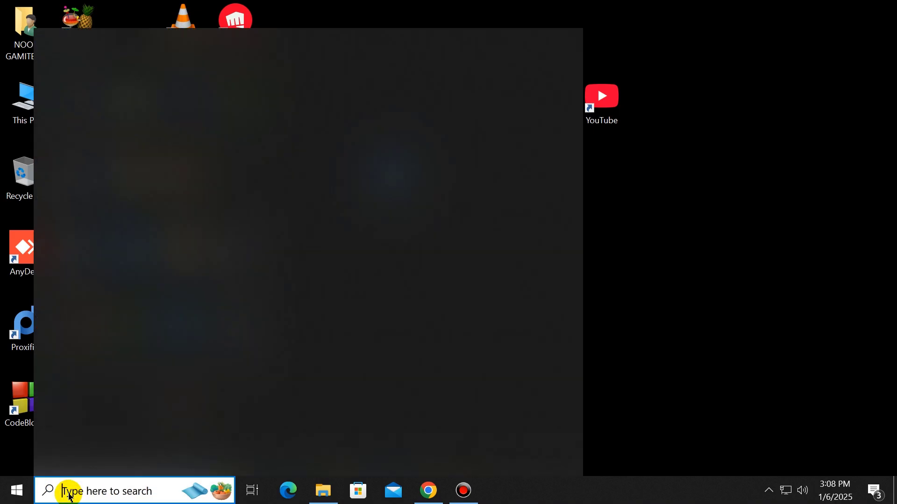
type("mscon")
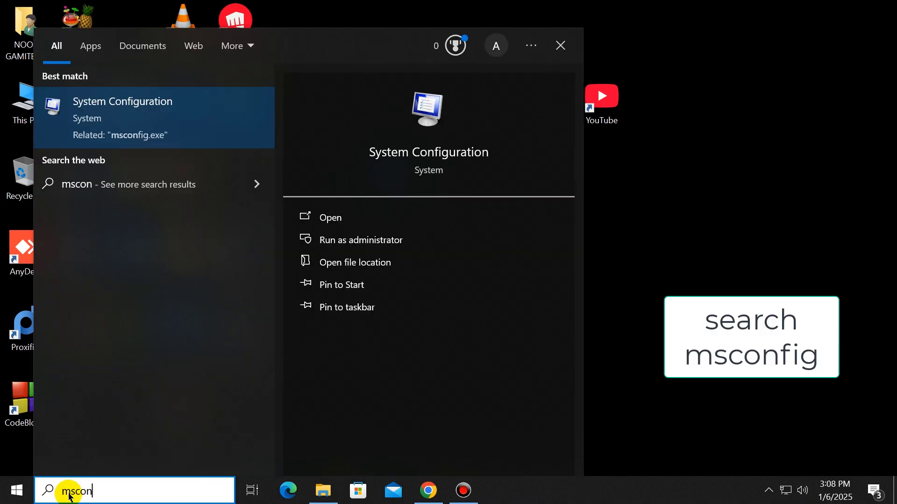
key("Return")
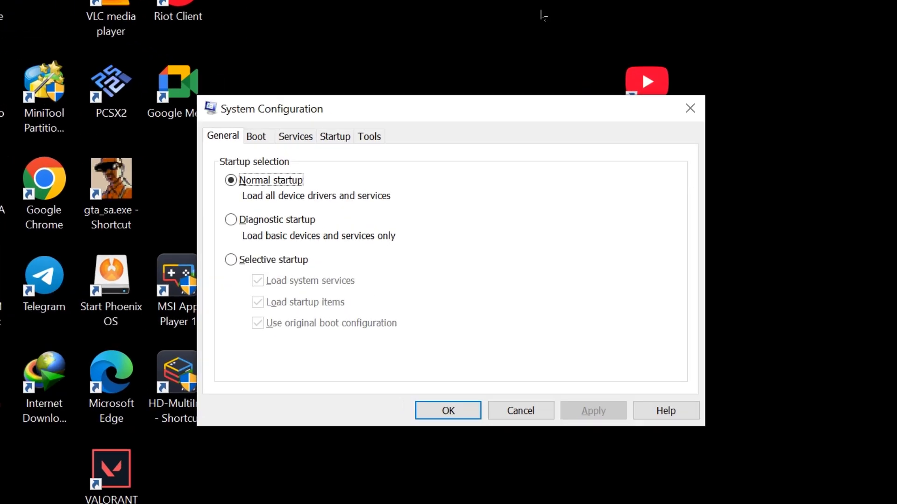
left_click(256, 136)
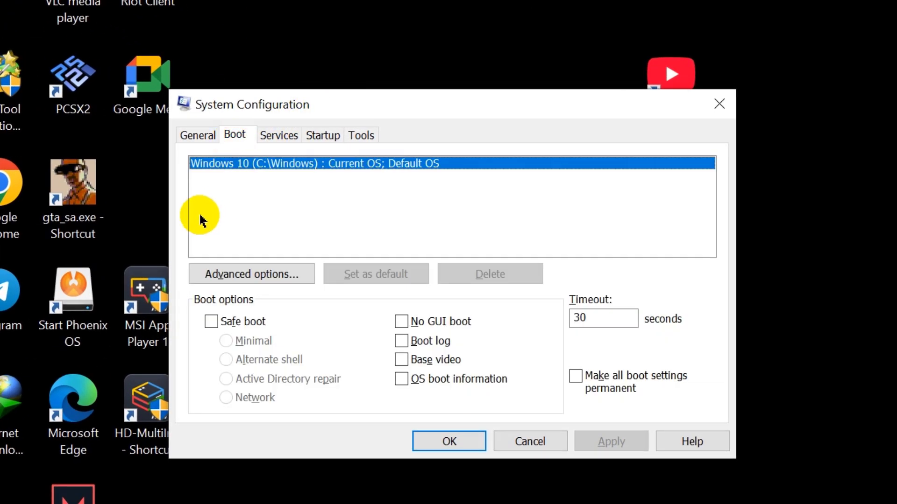
left_click(245, 276)
- Set the number of boot processors to 4, apply the change and exit System Configuration without restarting
left_click(282, 138)
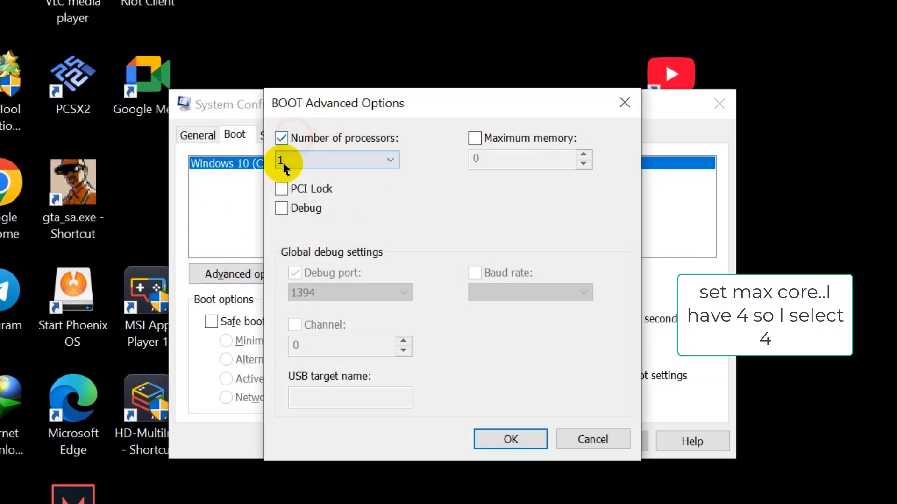
left_click(283, 160)
left_click(285, 212)
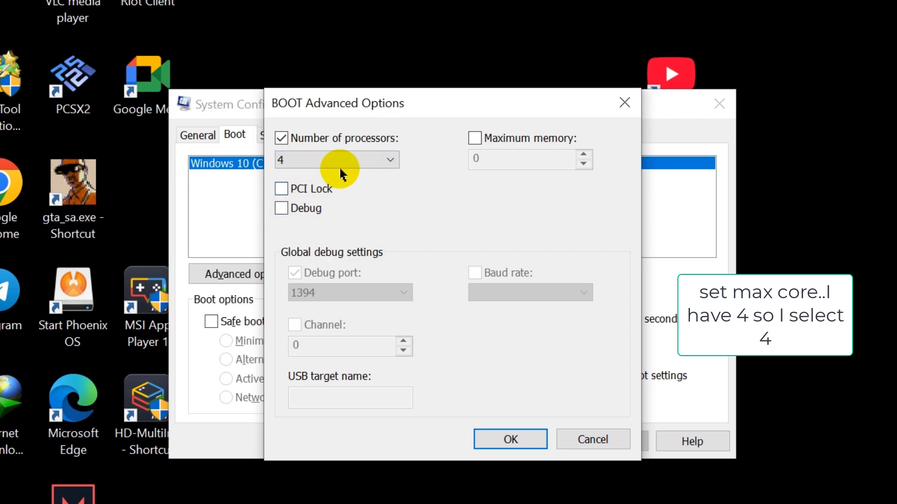
left_click(507, 440)
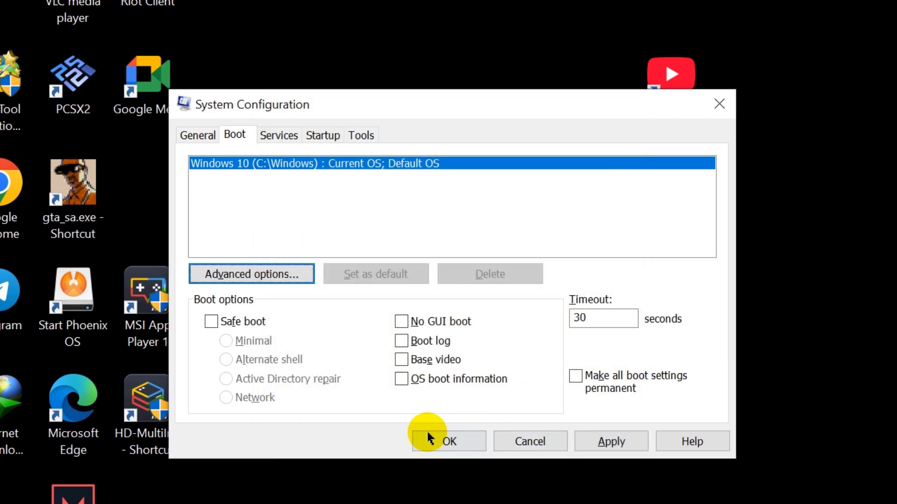
left_click(584, 444)
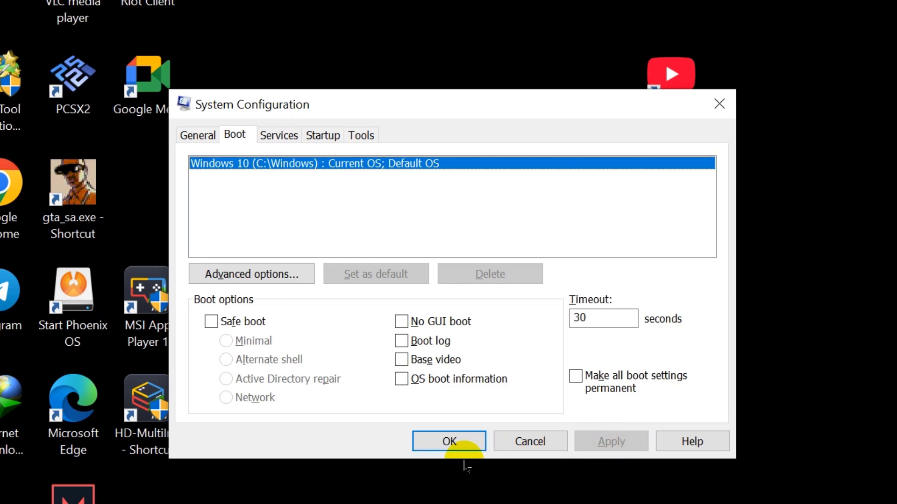
left_click(463, 441)
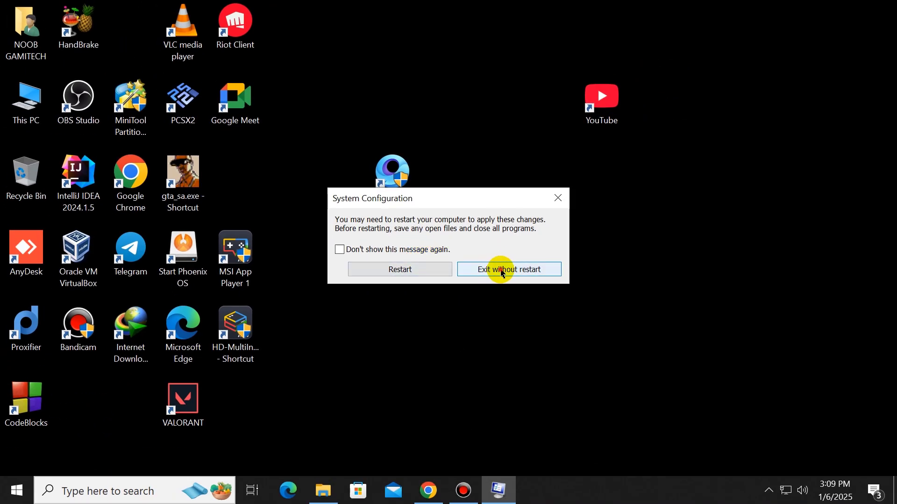
left_click(503, 275)
- Reopen System Configuration and hide all Microsoft services in its services list
left_click(105, 492)
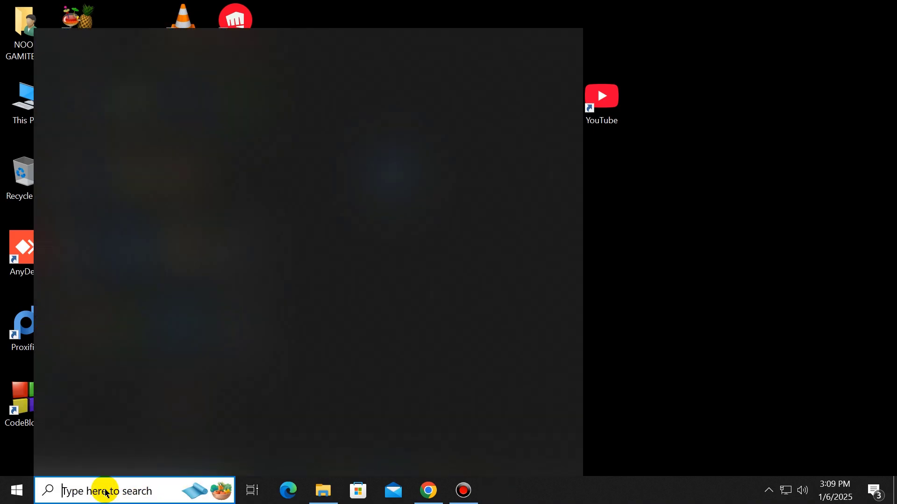
type("msco")
key("Return")
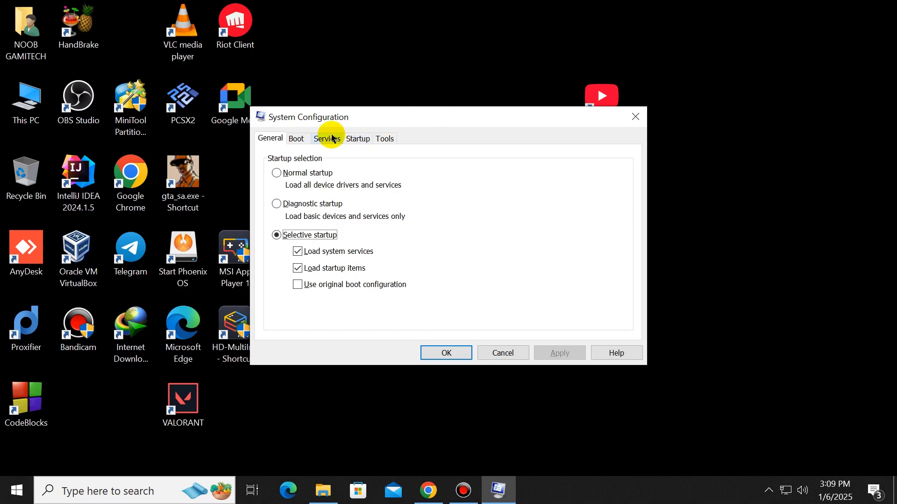
left_click(332, 138)
left_click(268, 329)
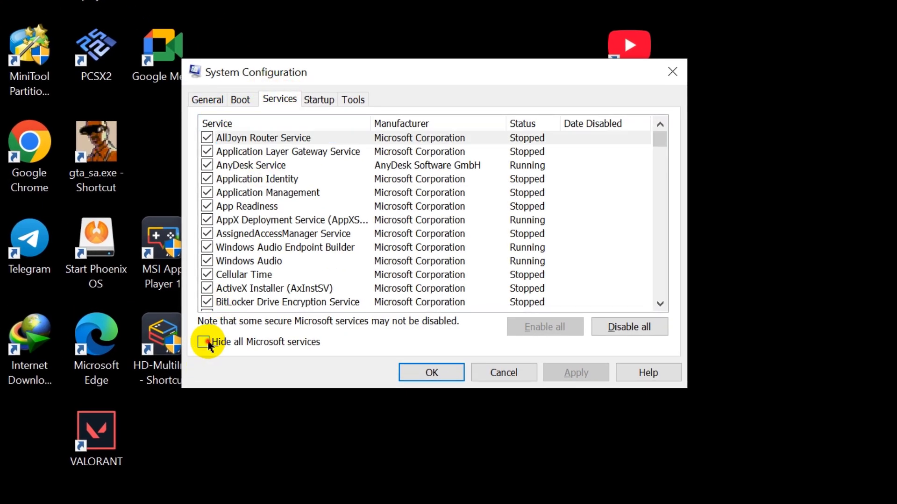
- Disable AnyDesk Service, QMEmulatorService and VirtualBox system service in the list of non-Microsoft services
scroll(238, 215, "down", 1)
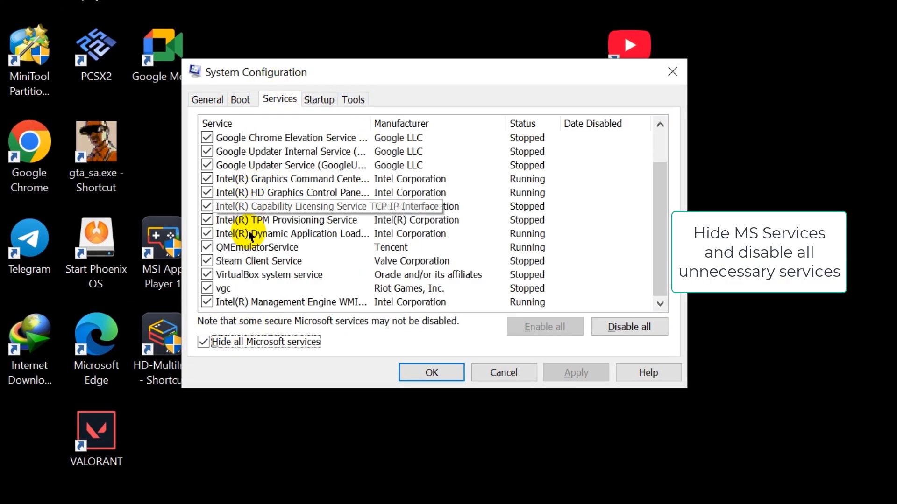
scroll(212, 224, "up", 1)
left_click(211, 137)
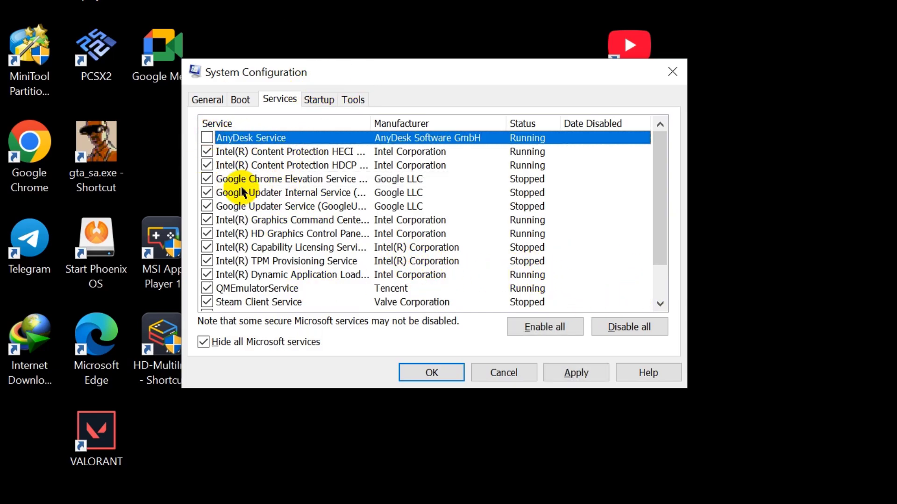
scroll(241, 191, "down", 1)
left_click(207, 248)
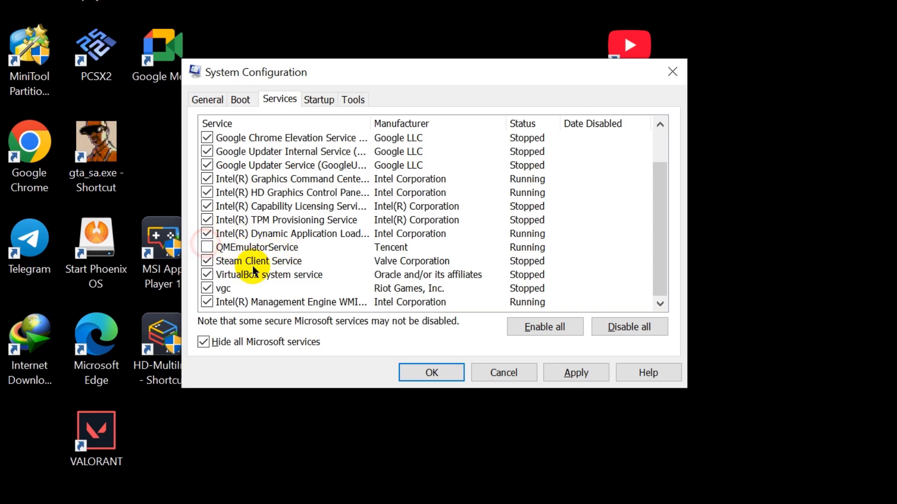
left_click(206, 275)
key("Home")
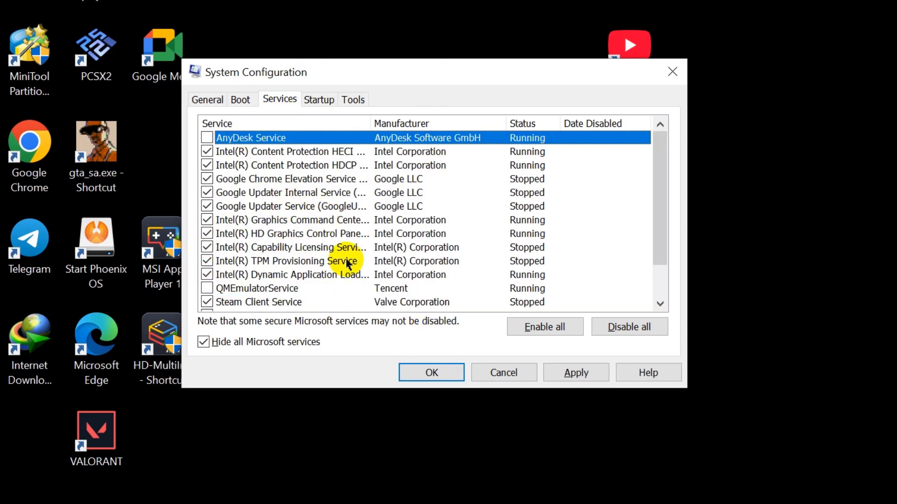
- Apply the service changes, exit System Configuration without restarting and refresh the desktop
left_click(577, 369)
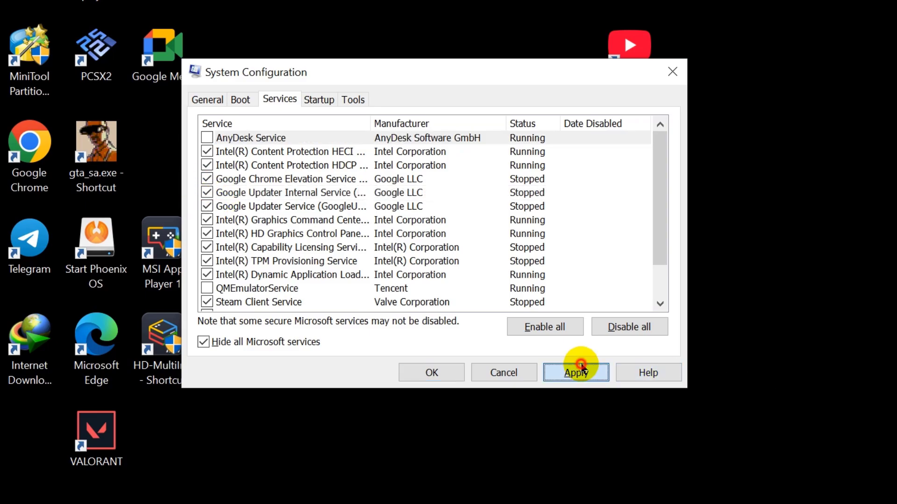
left_click(429, 379)
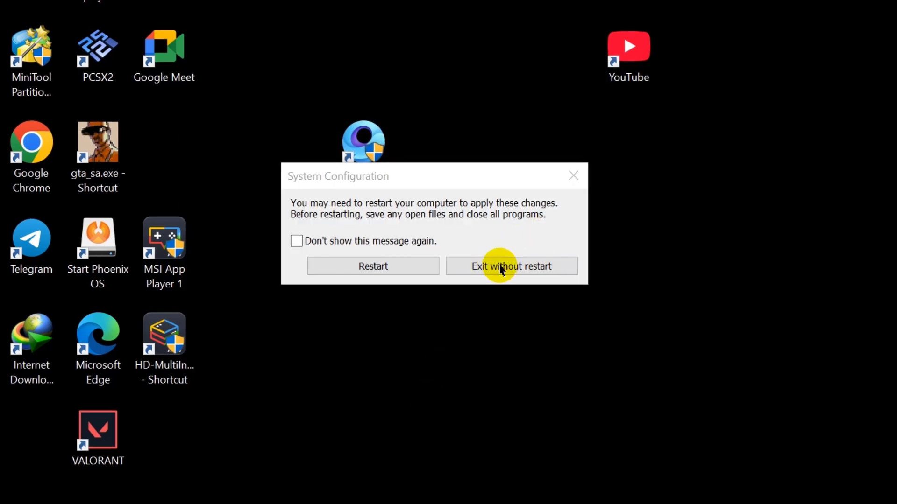
left_click(500, 266)
right_click(379, 243)
left_click(395, 285)
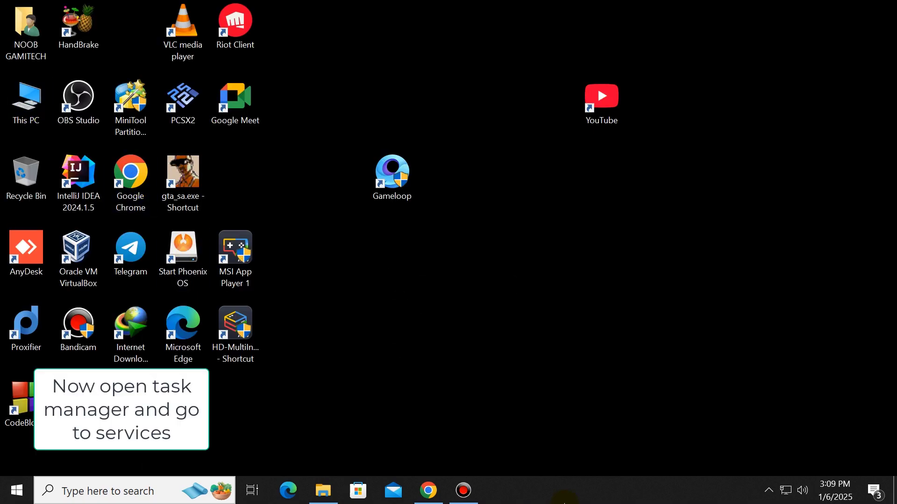
- Open Task Manager and display its list of Windows services
right_click(564, 500)
left_click(582, 434)
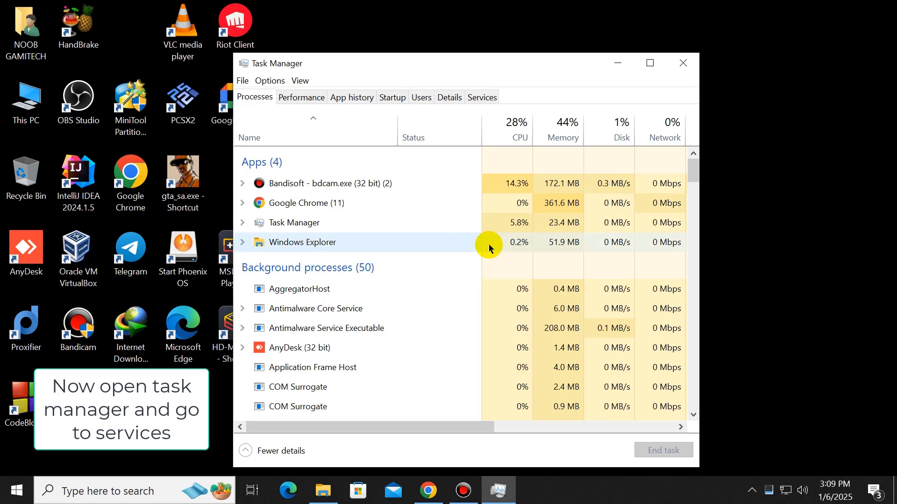
left_click(471, 97)
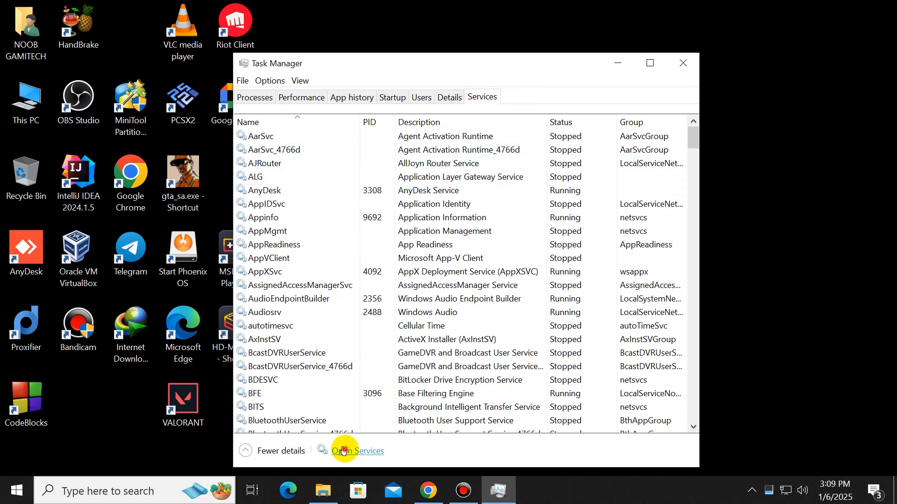
- Open the Services console from Task Manager, then switch to Chrome and check the article on 12 Windows services safe to disable for gaming
double_click(415, 436)
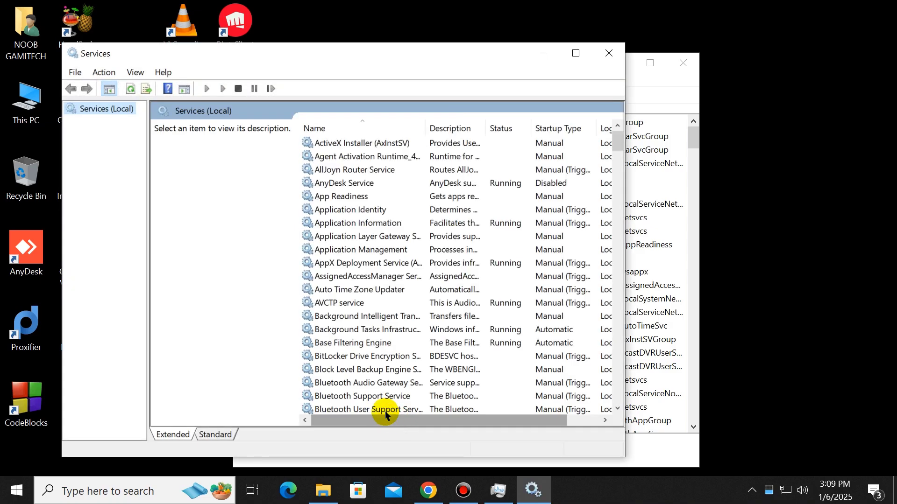
left_click(428, 491)
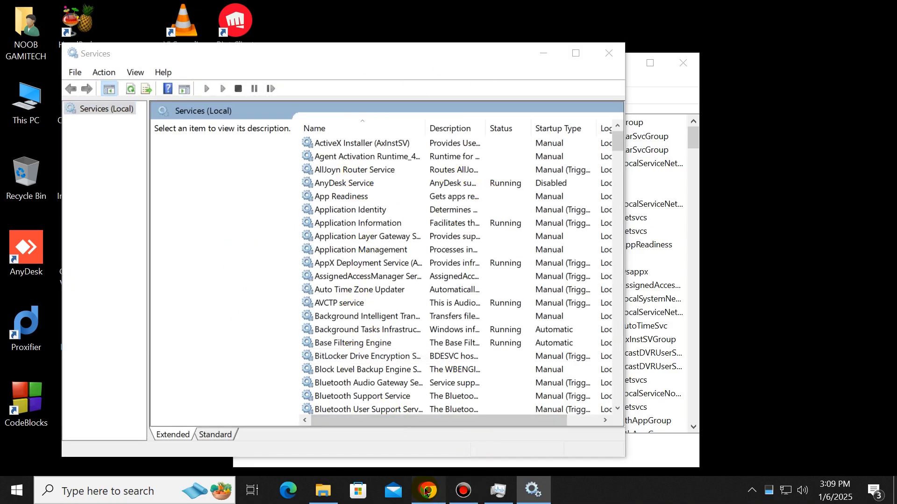
left_click(179, 14)
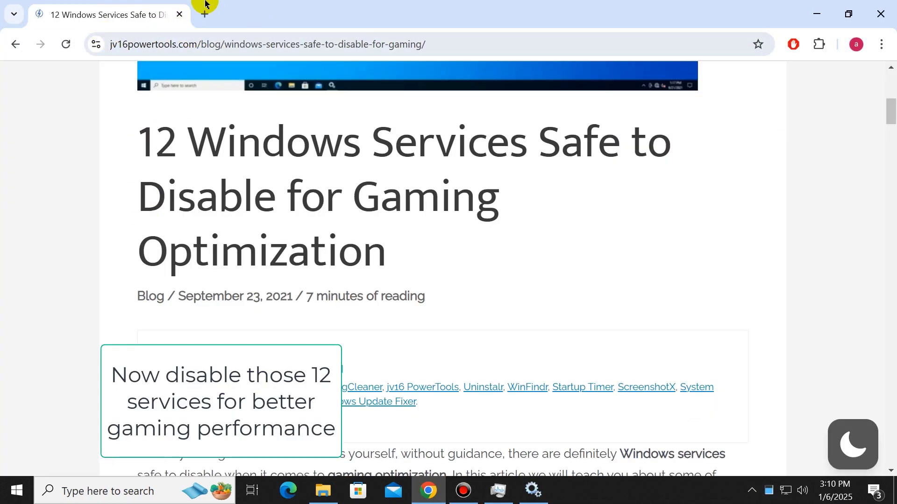
left_click(474, 41)
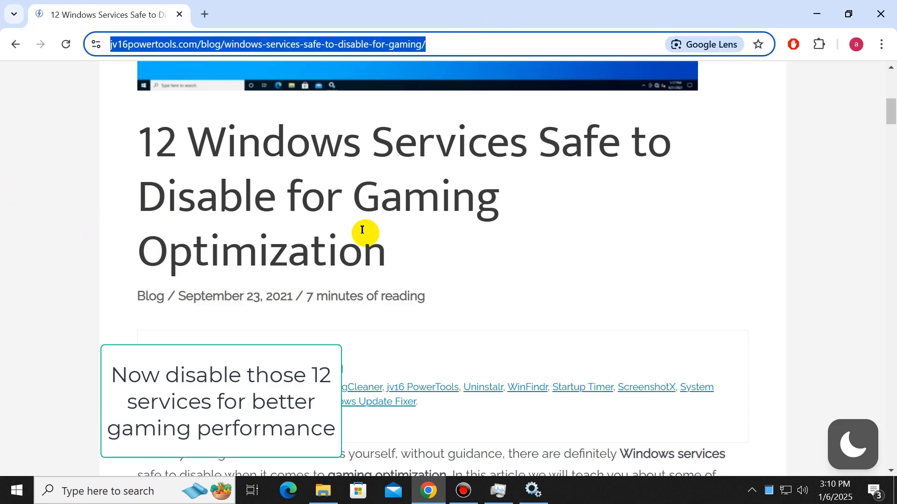
left_click(446, 254)
left_click_drag(142, 131, 404, 249)
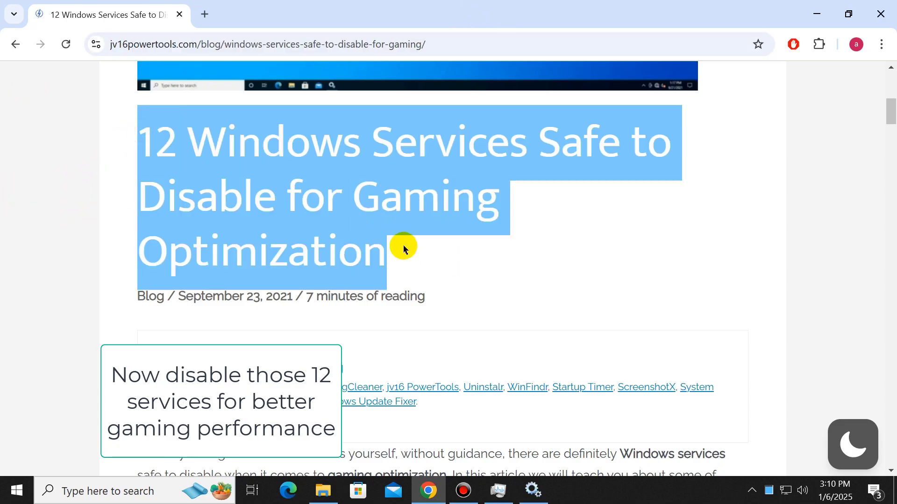
left_click(447, 276)
- Find the Application Layer Gateway Service section in the article's curated list of services
scroll(446, 223, "down", 15)
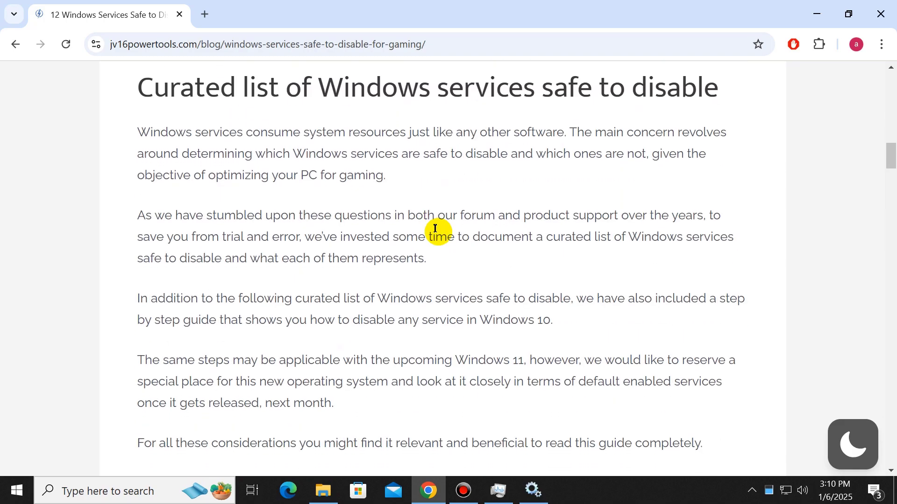
scroll(435, 229, "down", 15)
scroll(438, 231, "up", 8)
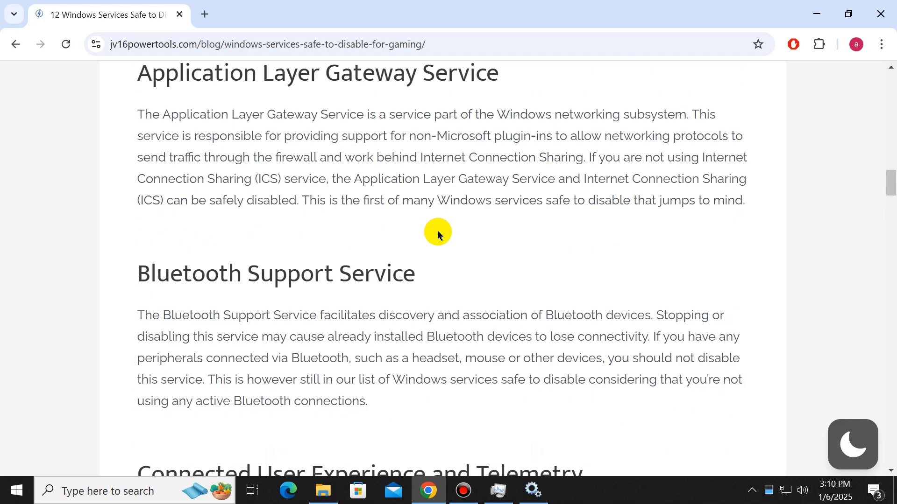
scroll(438, 235, "up", 3)
left_click_drag(147, 252, 530, 236)
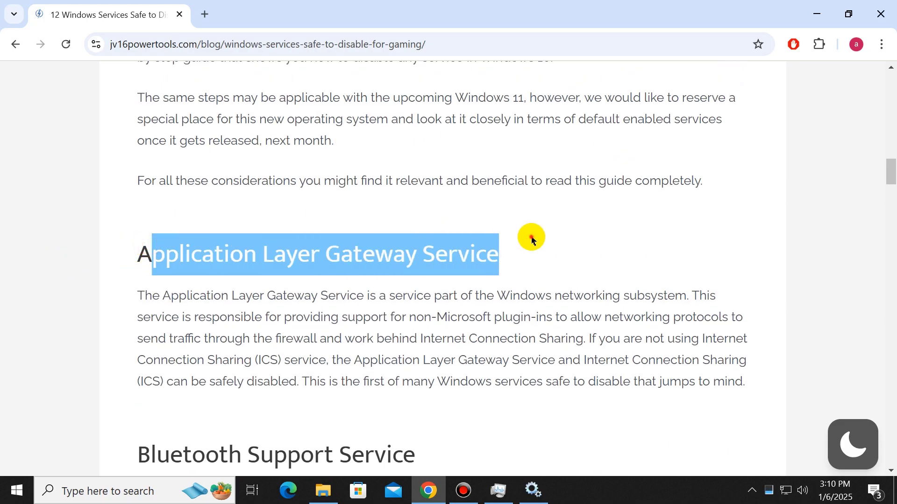
left_click(238, 253)
- Switch to the Services console and set the Application Layer Gateway Service's startup type to Disabled, applying the change
left_click(532, 491)
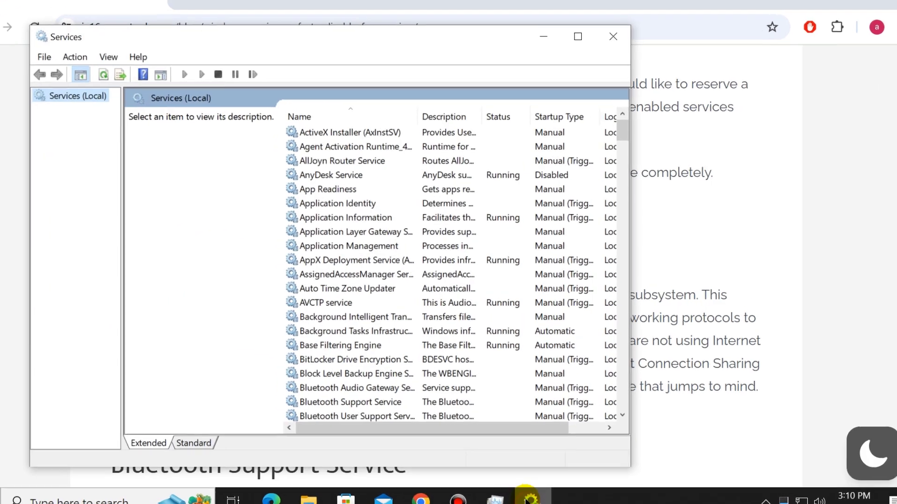
left_click(294, 216)
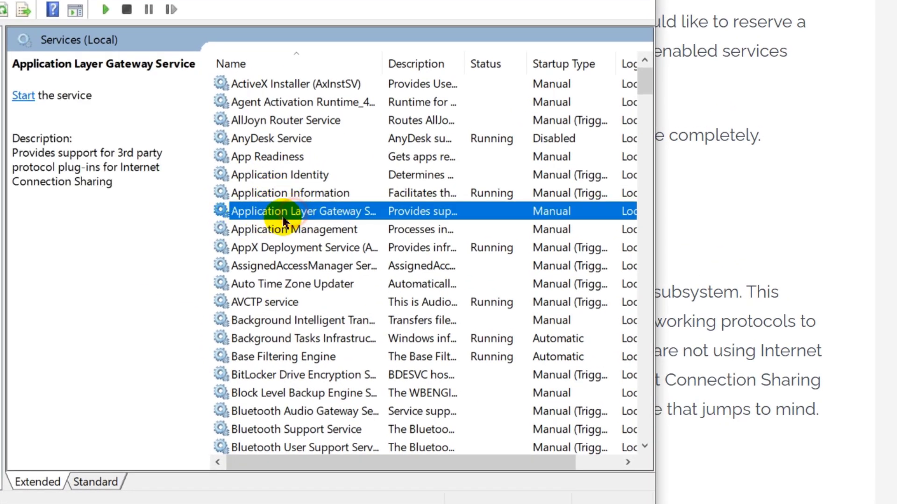
right_click(303, 214)
left_click(355, 393)
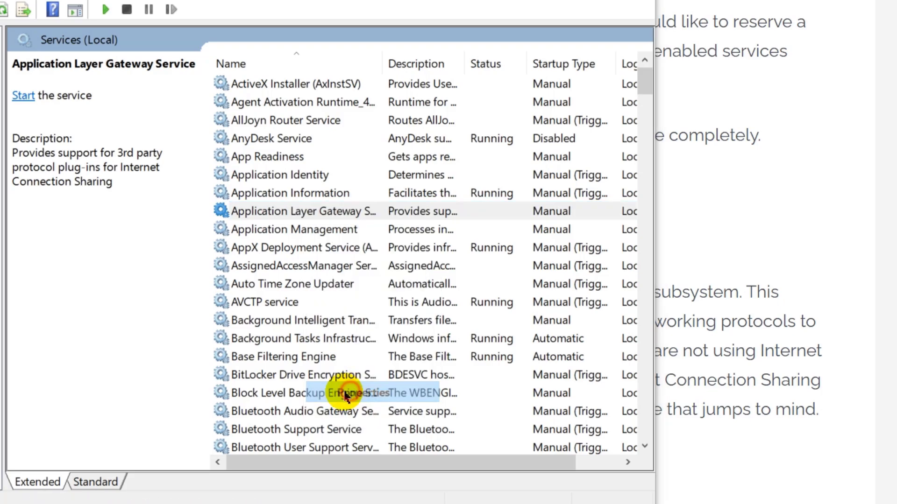
left_click(210, 222)
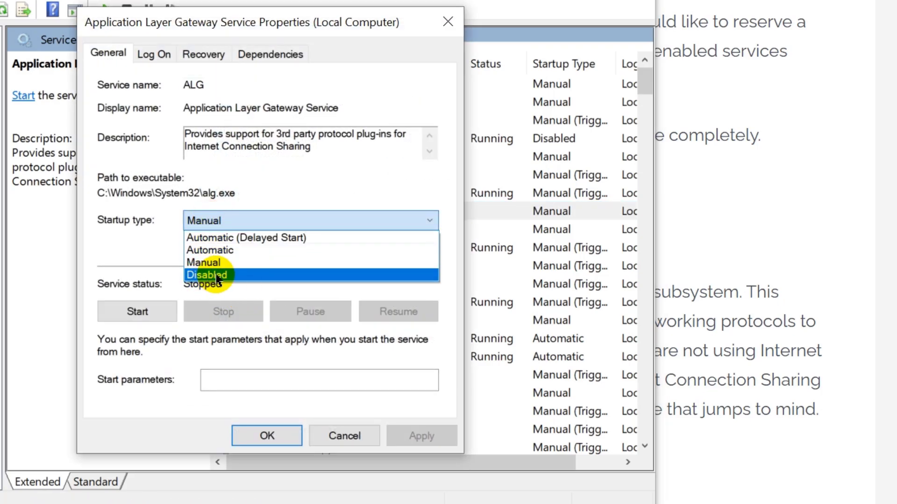
left_click(216, 278)
left_click(417, 437)
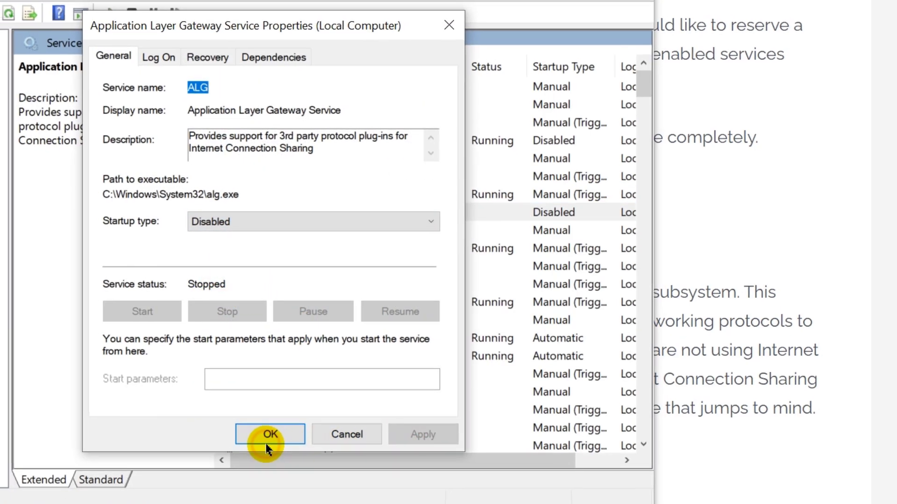
left_click(267, 446)
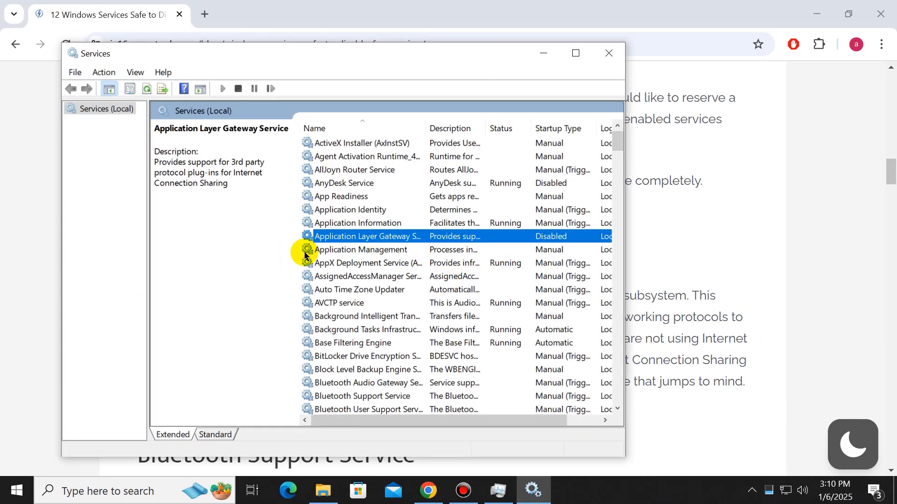
- Return to the article and review the Bluetooth Support Service, Connected User Experience and Telemetry, and Downloaded Maps Manager sections
left_click(756, 268)
scroll(530, 251, "up", 10)
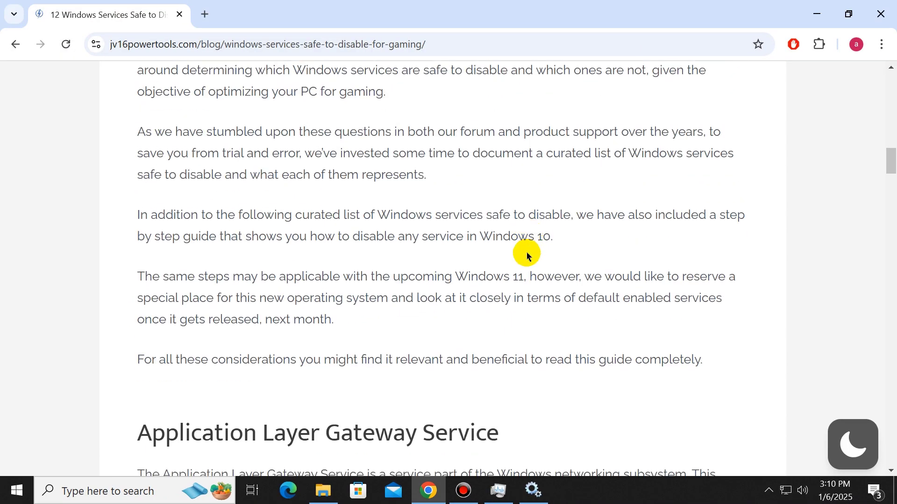
scroll(528, 256, "down", 5)
left_click_drag(124, 307, 481, 285)
scroll(270, 325, "down", 3)
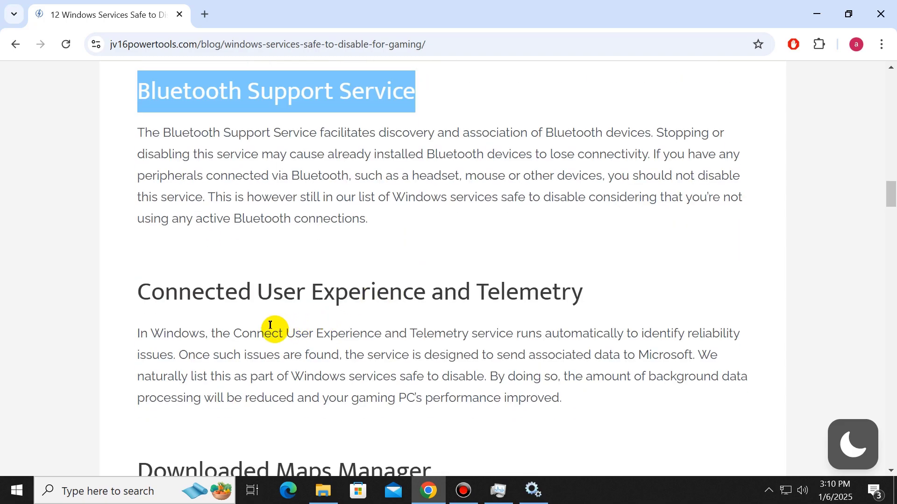
left_click_drag(114, 232, 622, 222)
scroll(164, 297, "down", 3)
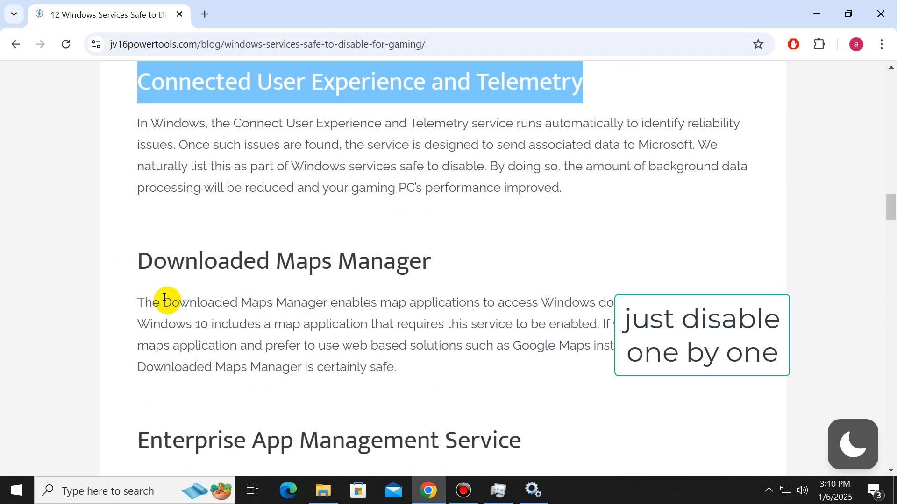
left_click_drag(132, 262, 476, 248)
scroll(315, 290, "down", 6)
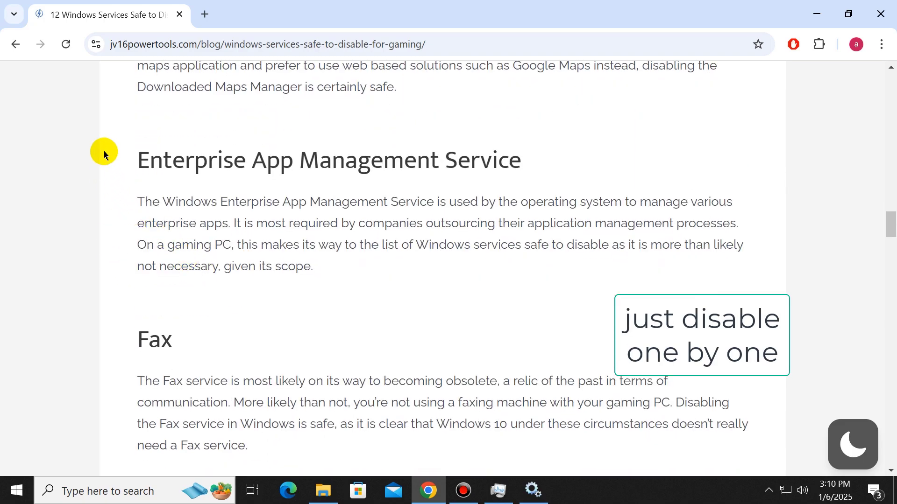
- Review the article's sections from Enterprise App Management Service and Fax through Internet Connection Sharing and Touch Keyboard and Handwriting Panel Service
left_click_drag(104, 155, 602, 156)
left_click_drag(124, 352, 208, 345)
scroll(310, 340, "down", 6)
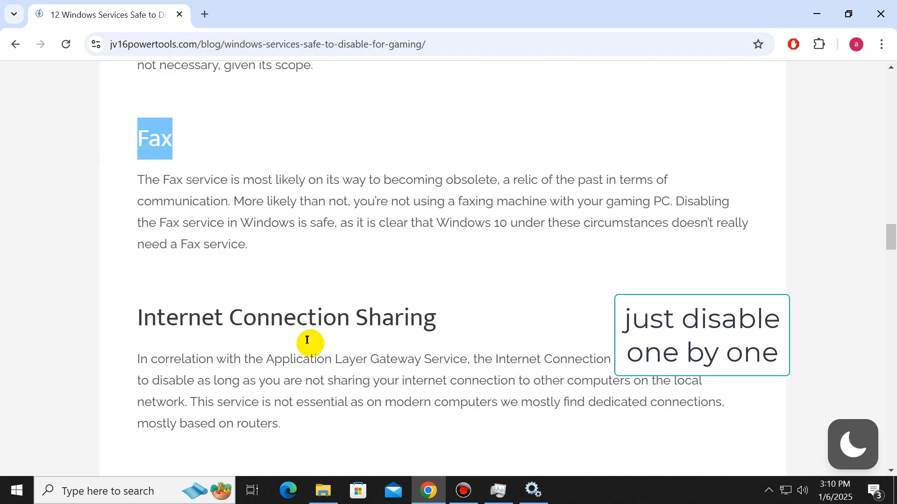
left_click_drag(123, 159, 582, 164)
left_click_drag(124, 345, 725, 332)
scroll(583, 345, "down", 5)
scroll(548, 351, "down", 2)
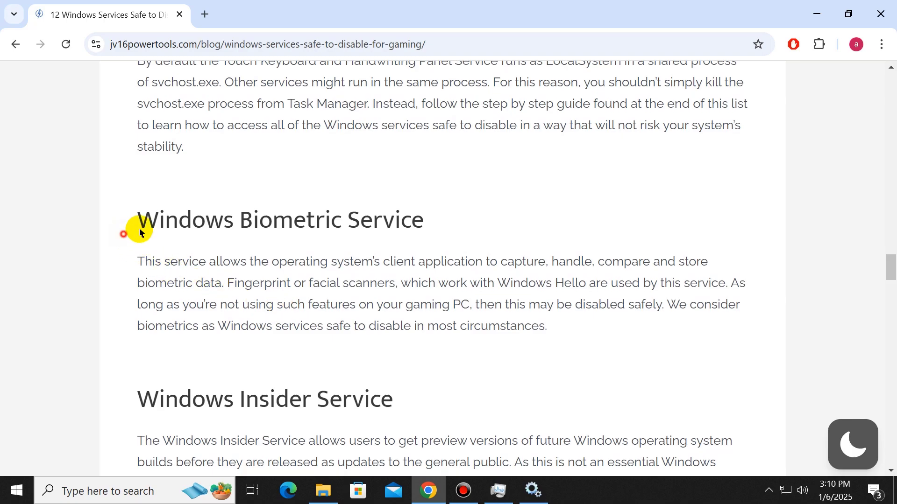
- Review the article's remaining sections, from Windows Biometric Service to Windows Media Player Network Sharing Service, and the heading on how to disable services
left_click_drag(134, 230, 498, 243)
scroll(152, 319, "down", 2)
left_click_drag(120, 335, 448, 326)
scroll(472, 326, "down", 5)
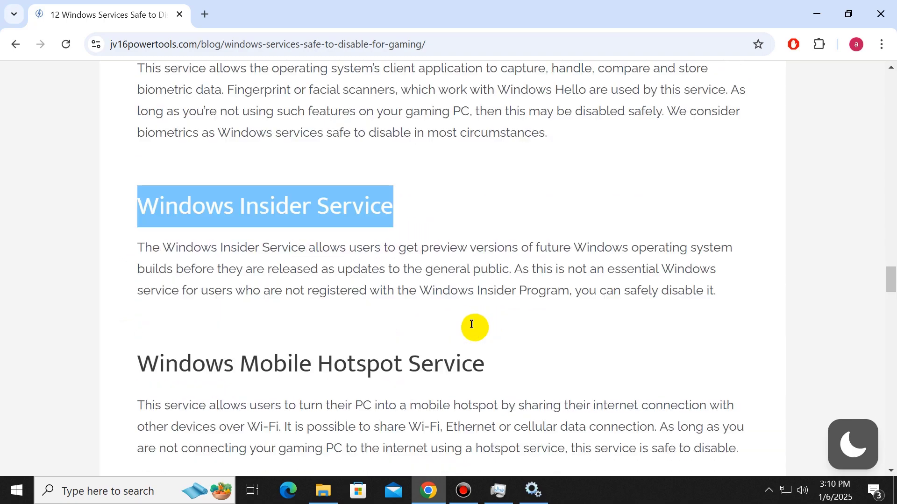
left_click_drag(135, 213, 641, 196)
scroll(260, 246, "down", 3)
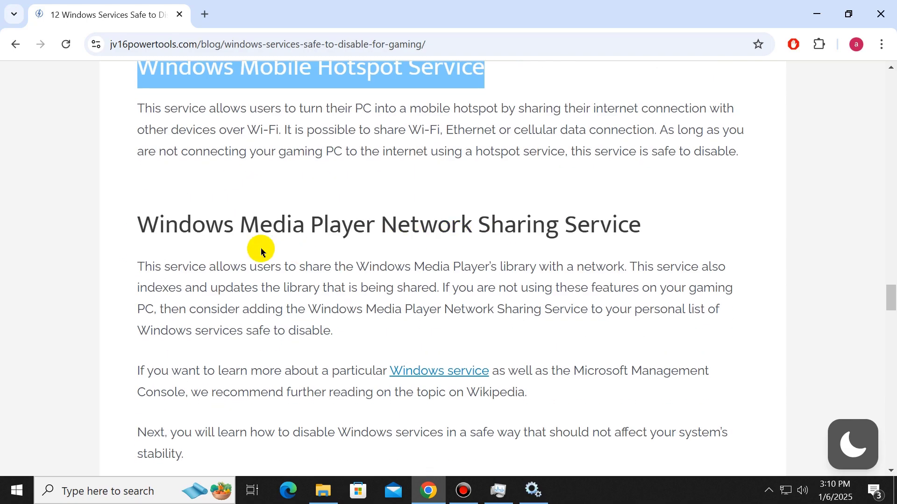
left_click_drag(110, 233, 792, 198)
scroll(580, 266, "down", 6)
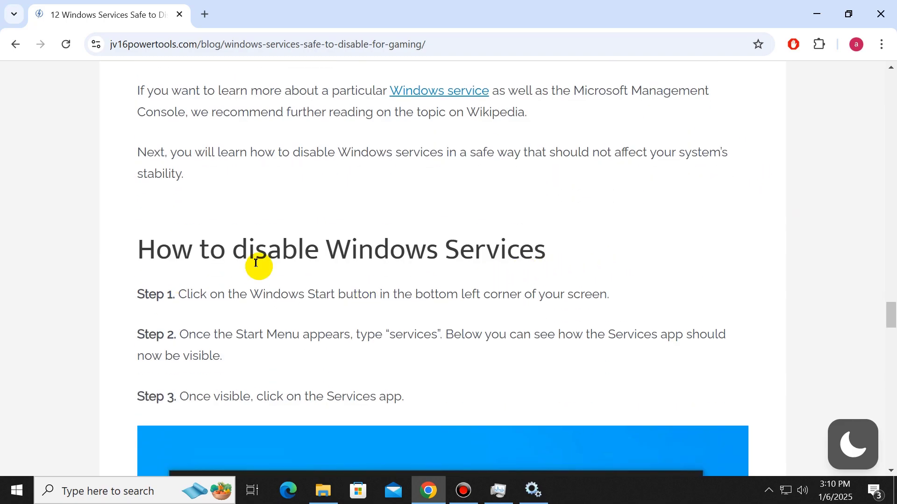
left_click_drag(125, 244, 592, 210)
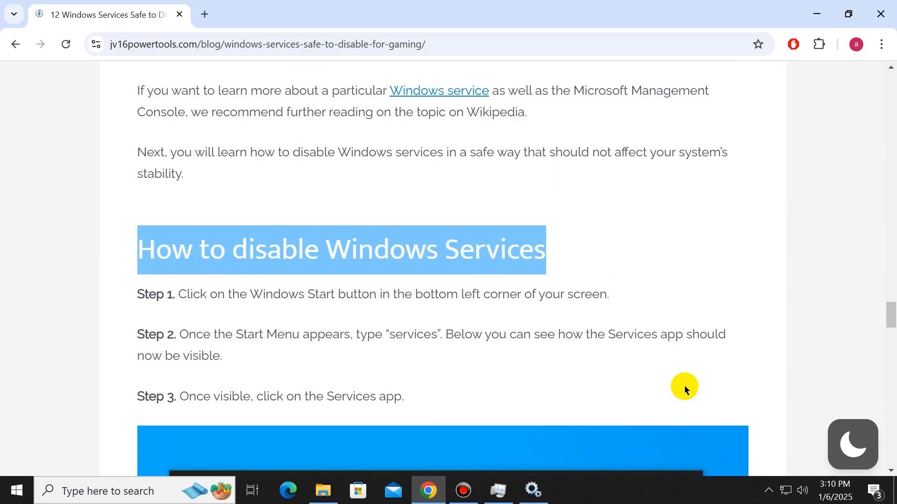
- Minimize the article and set the Fax service's startup type to Disabled in the Services console, applying the change
left_click(835, 3)
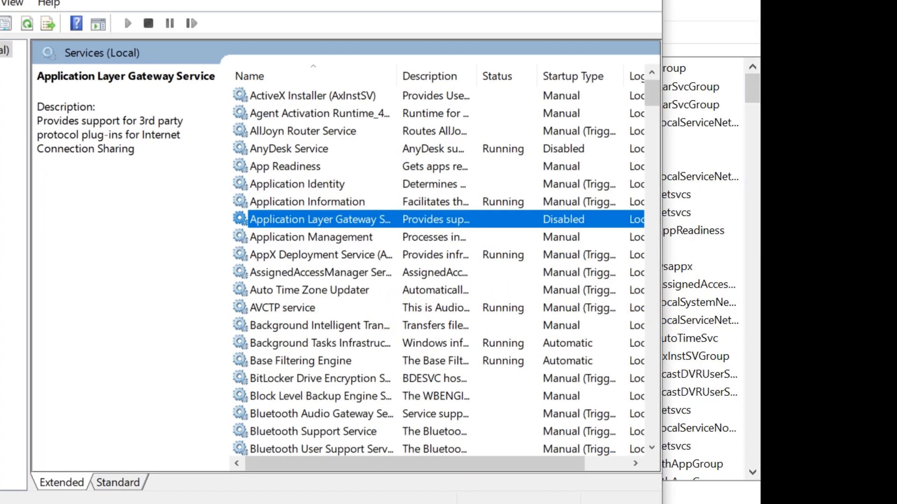
scroll(325, 378, "down", 20)
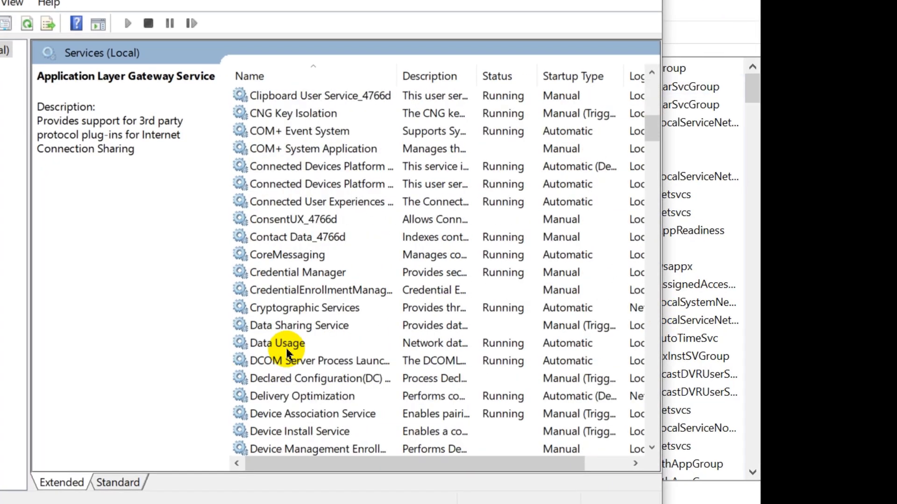
left_click(285, 346)
scroll(280, 327, "up", 2)
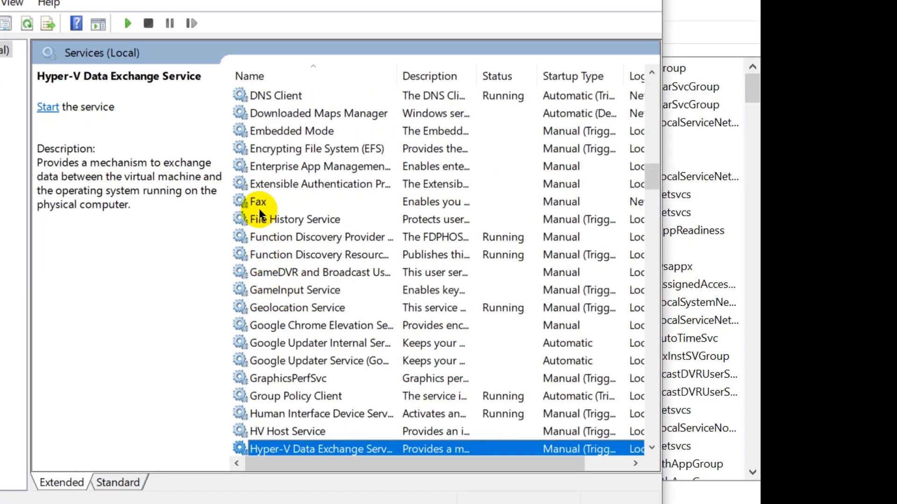
left_click(252, 201)
right_click(252, 202)
left_click(310, 380)
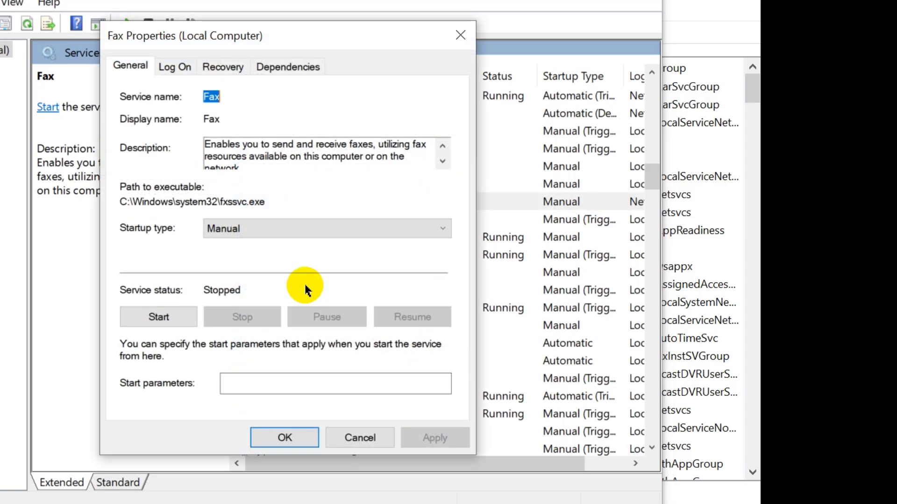
left_click(282, 229)
left_click(257, 283)
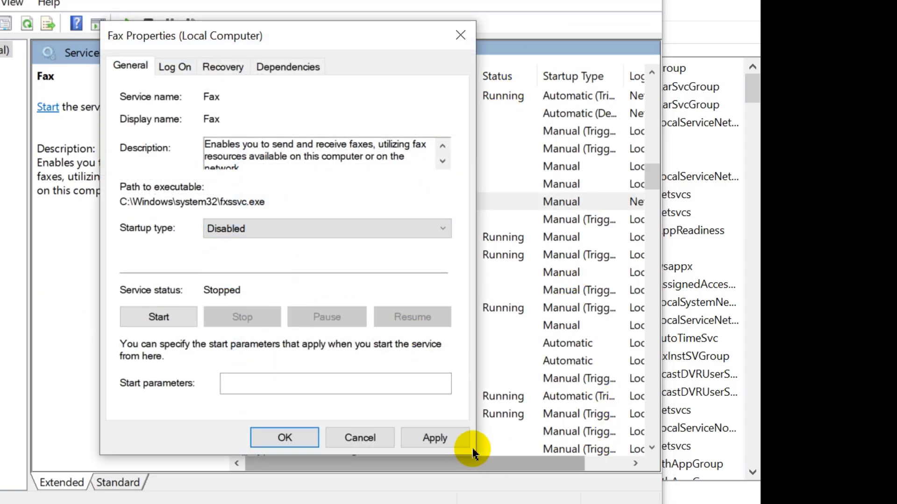
left_click(443, 437)
left_click(289, 432)
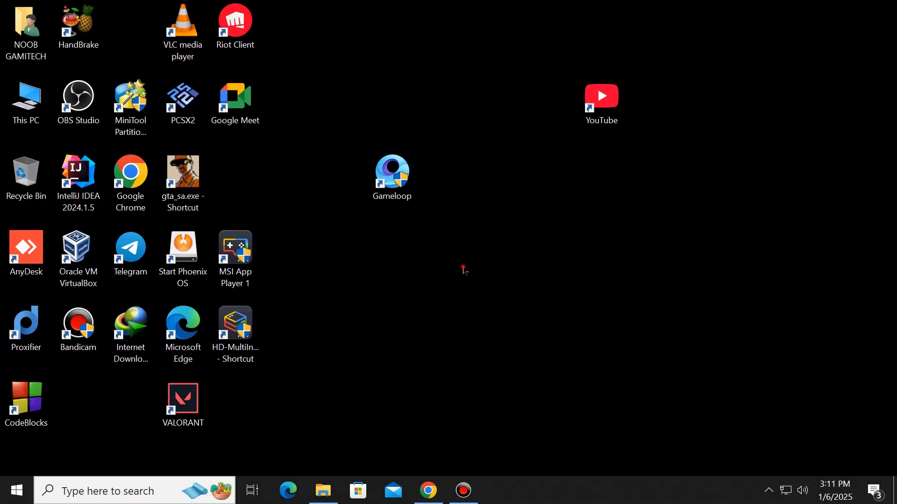
- In the Gameloop shortcut's compatibility properties, enable Disable fullscreen optimizations and Run this program as an administrator
left_click(378, 166)
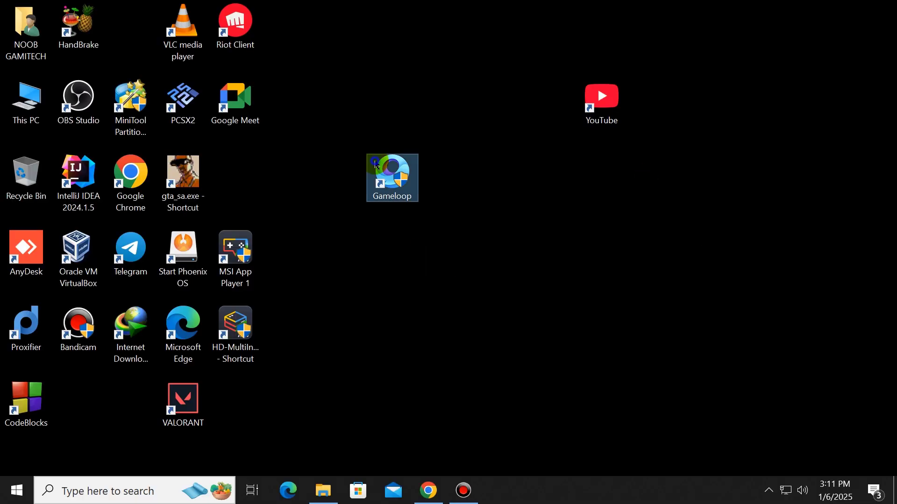
right_click(379, 198)
left_click(410, 466)
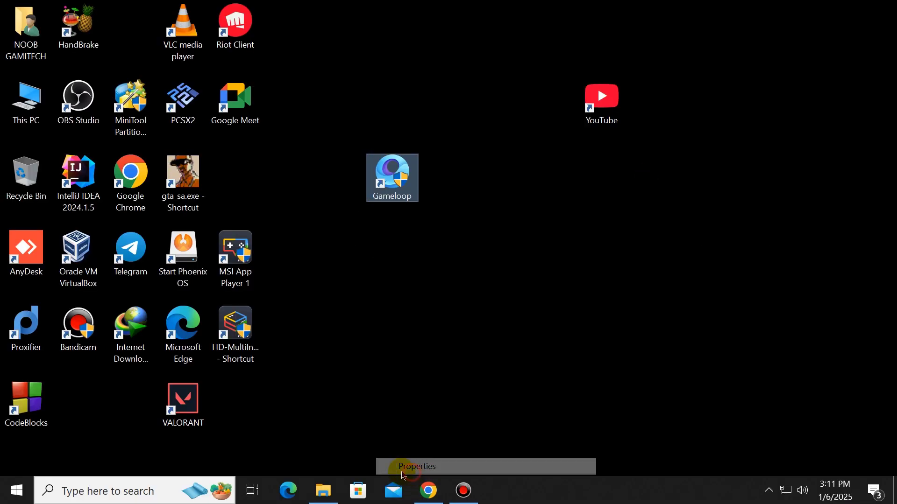
left_click_drag(550, 86, 371, 88)
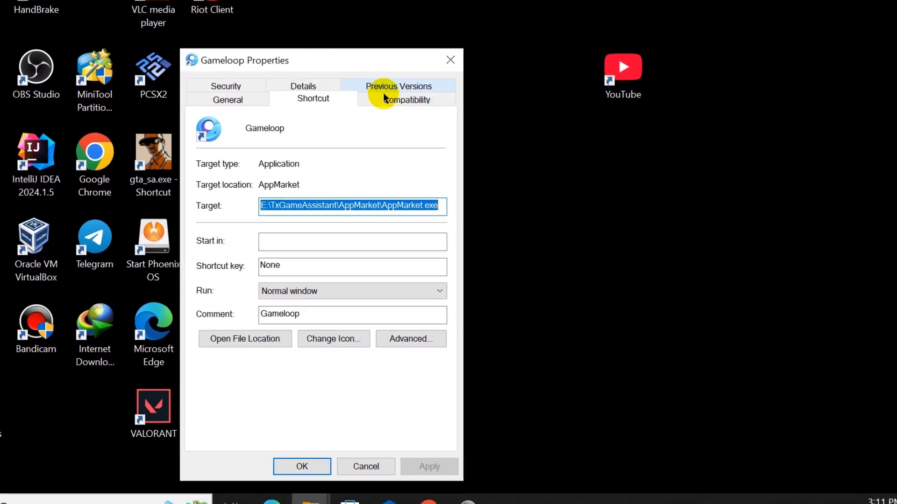
left_click(415, 128)
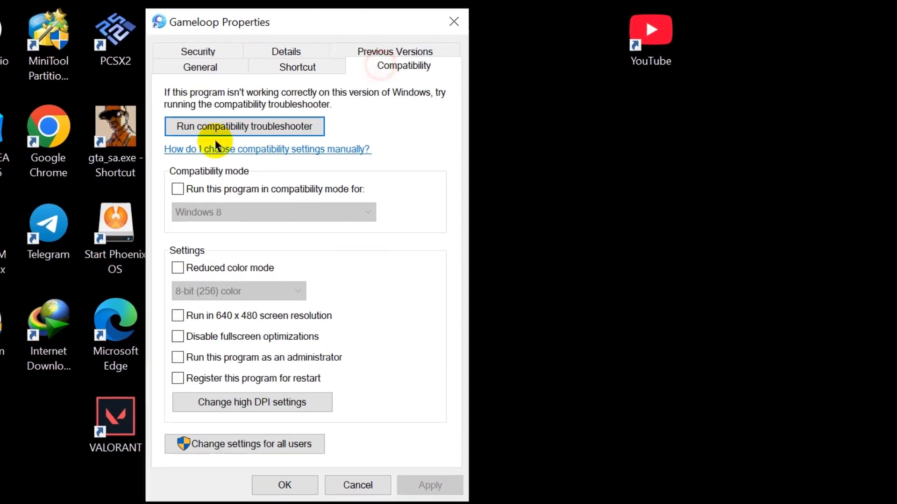
left_click(178, 337)
left_click(182, 358)
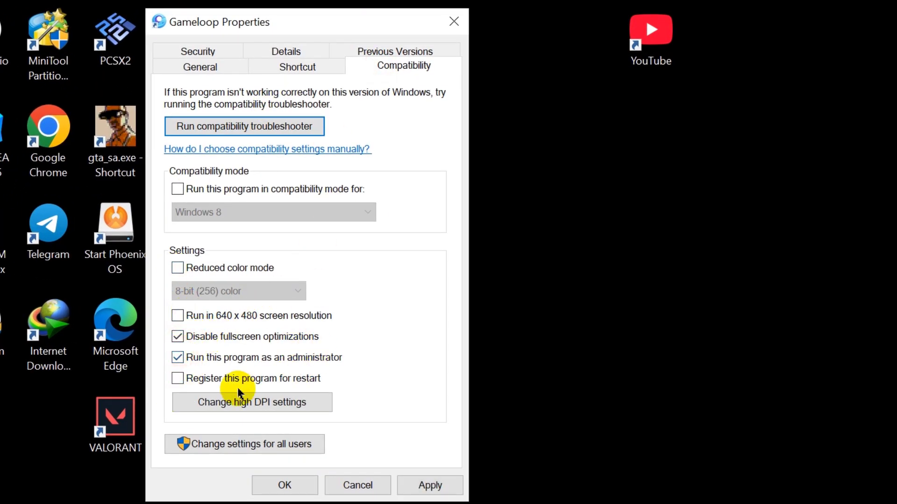
- Override Gameloop's high DPI scaling behavior with scaling performed by Application, and apply the compatibility settings
left_click(237, 405)
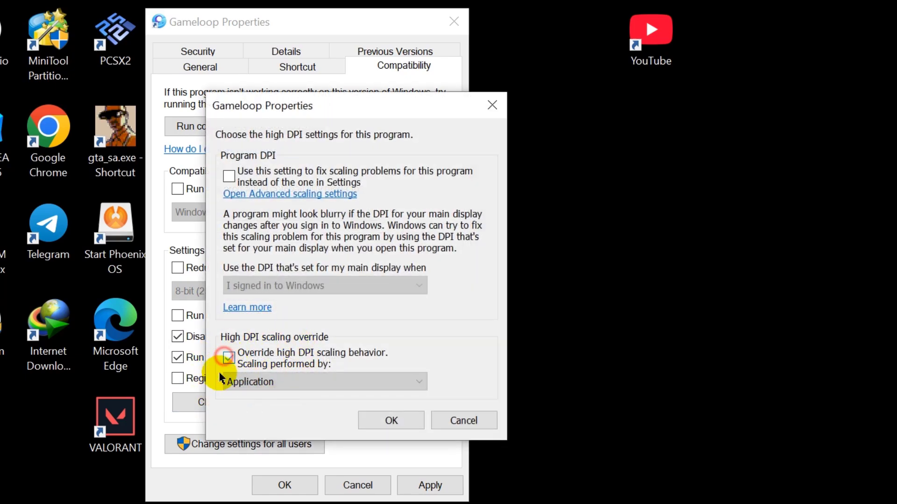
left_click(266, 381)
left_click(260, 380)
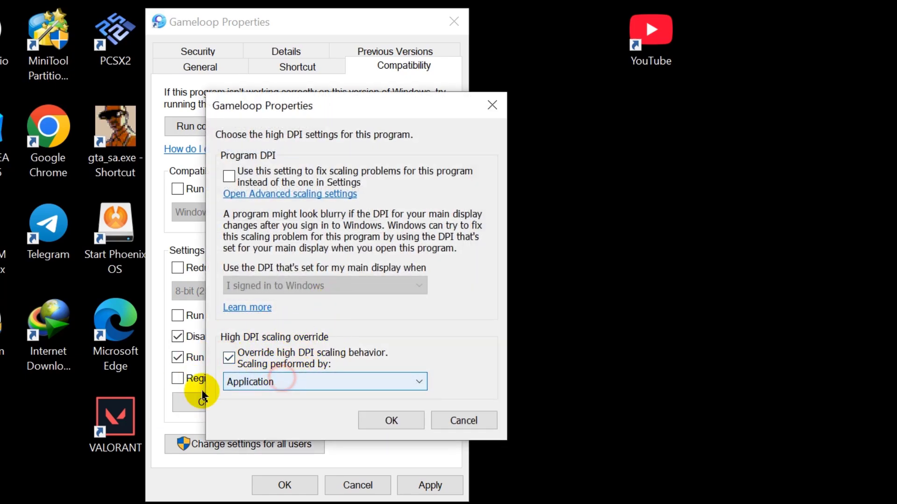
left_click(393, 420)
left_click(429, 485)
left_click(284, 486)
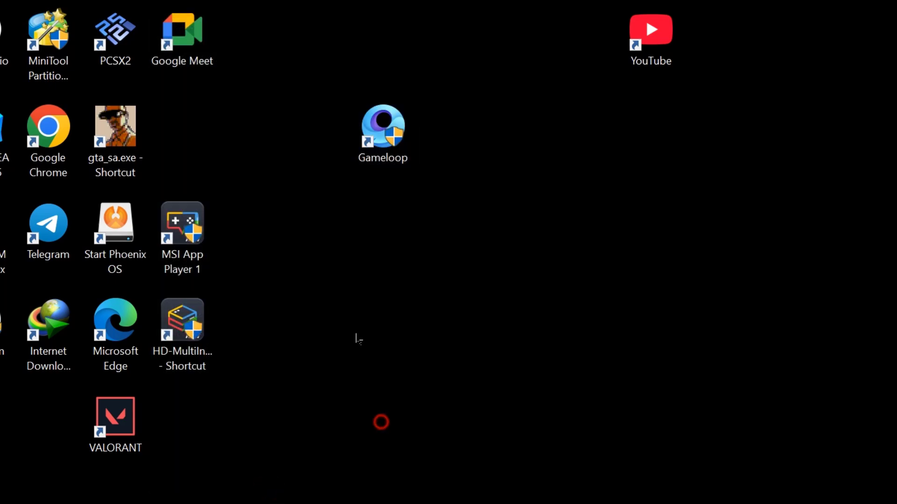
- Open the Gameloop shortcut's file location, copy the AppMarket folder's path and minimize the folder window
right_click(376, 136)
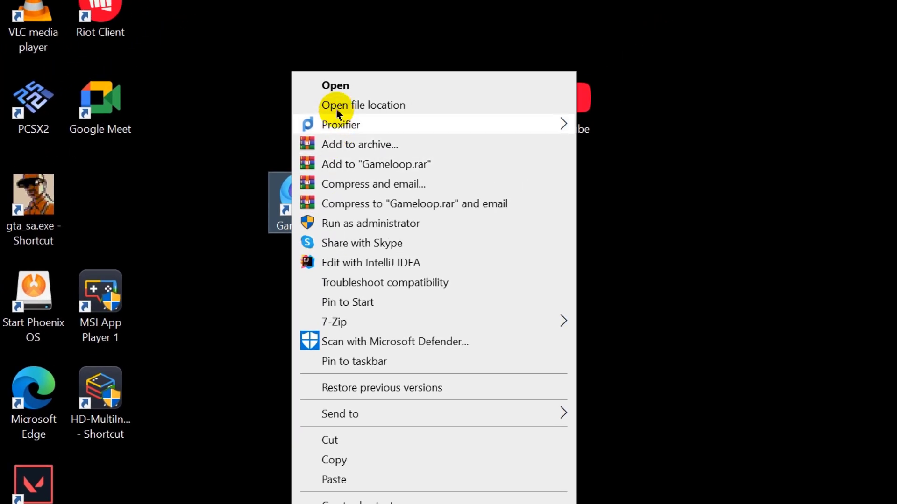
left_click(337, 110)
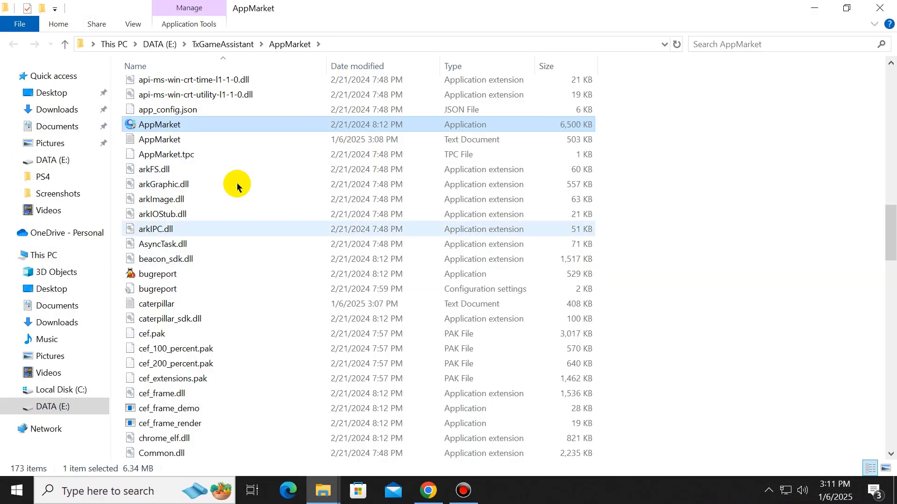
scroll(280, 220, "down", 4)
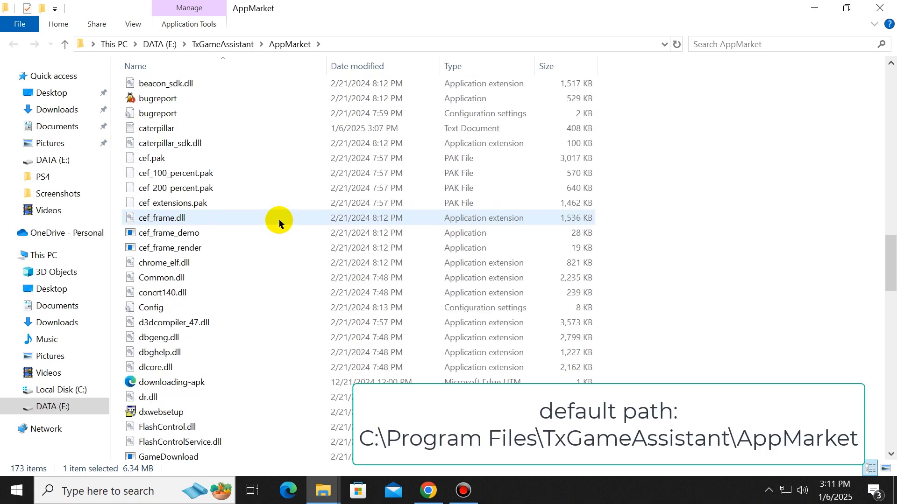
scroll(279, 223, "up", 5)
left_click(332, 42)
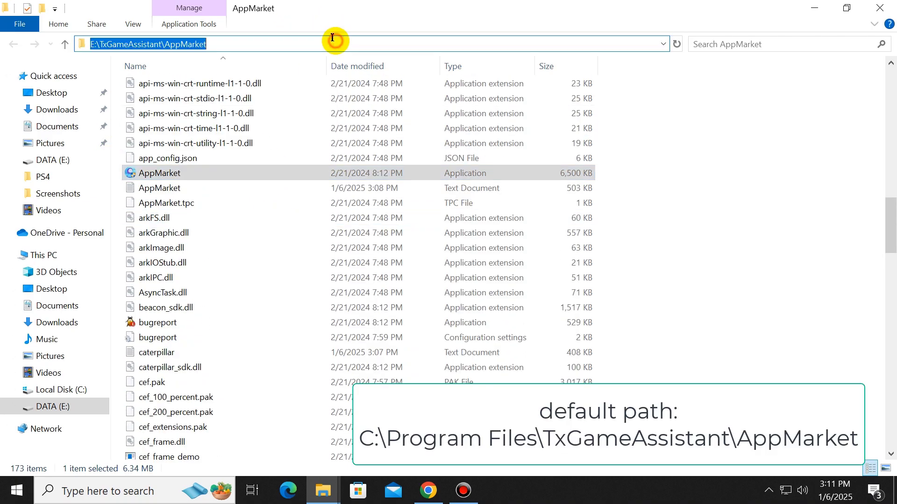
right_click(154, 38)
left_click(186, 84)
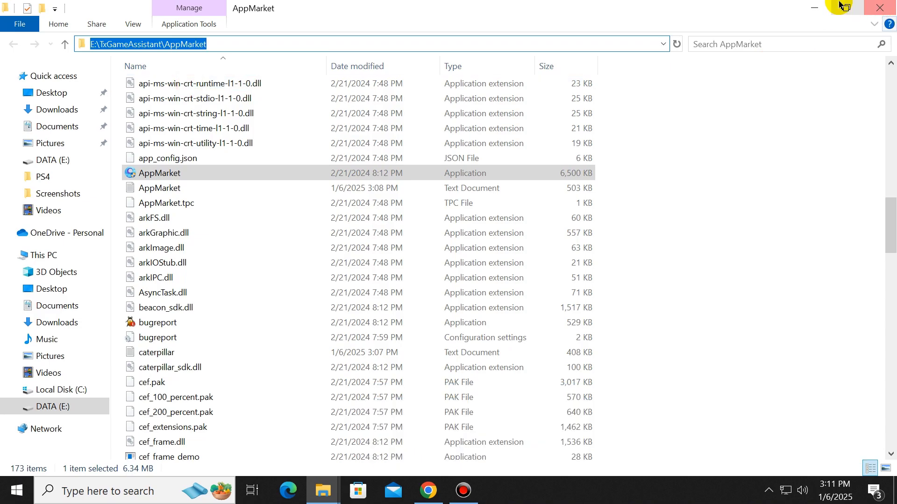
left_click(815, 7)
- Open Windows Graphics settings and add the AppMarket application from E:\TxGameAssistant\AppMarket as a desktop app
left_click(92, 493)
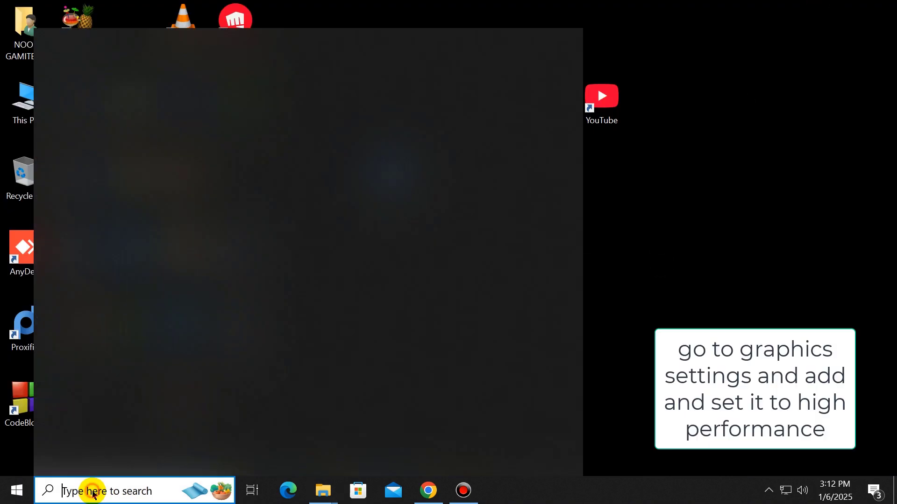
type("graphics")
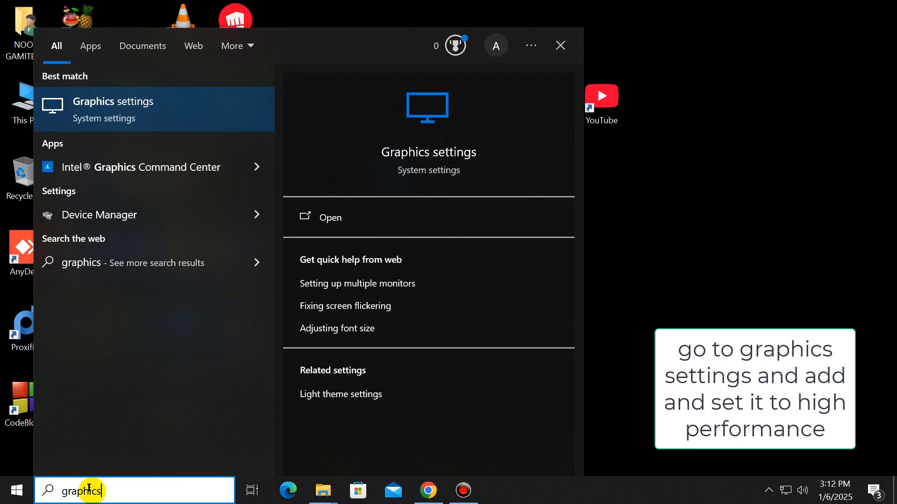
key("Return")
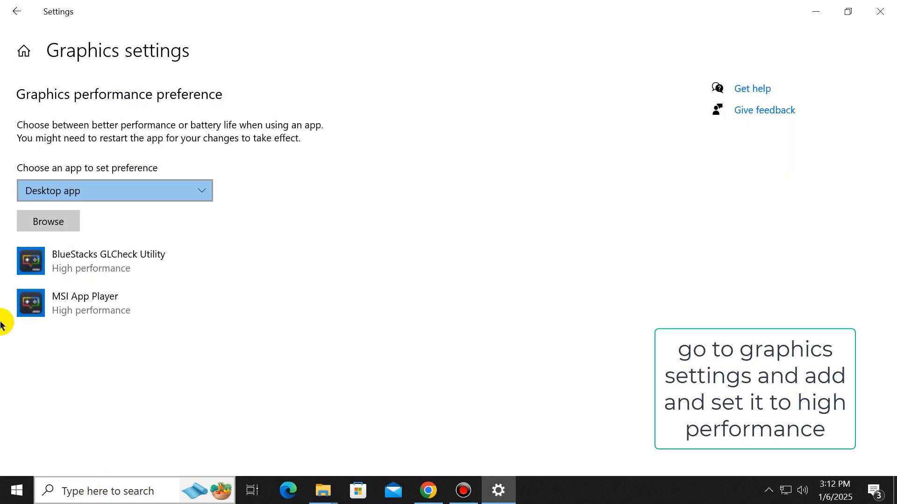
left_click(61, 219)
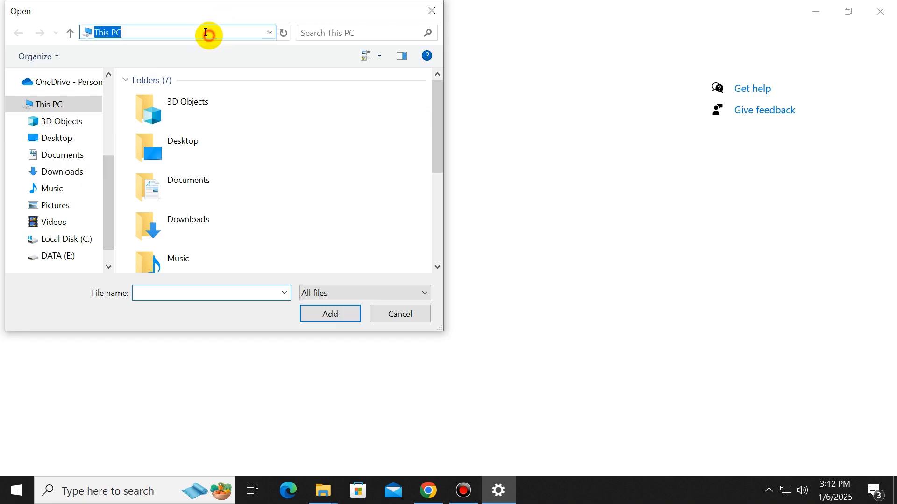
key("Return")
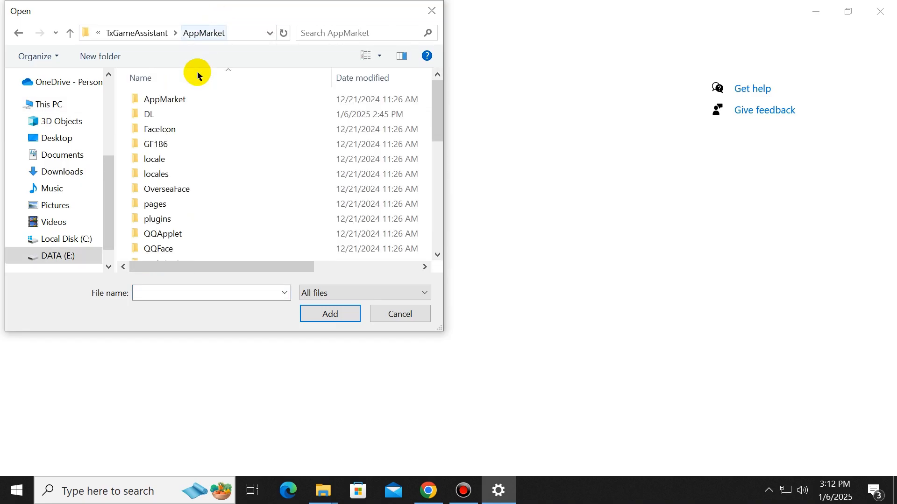
scroll(200, 208, "down", 4)
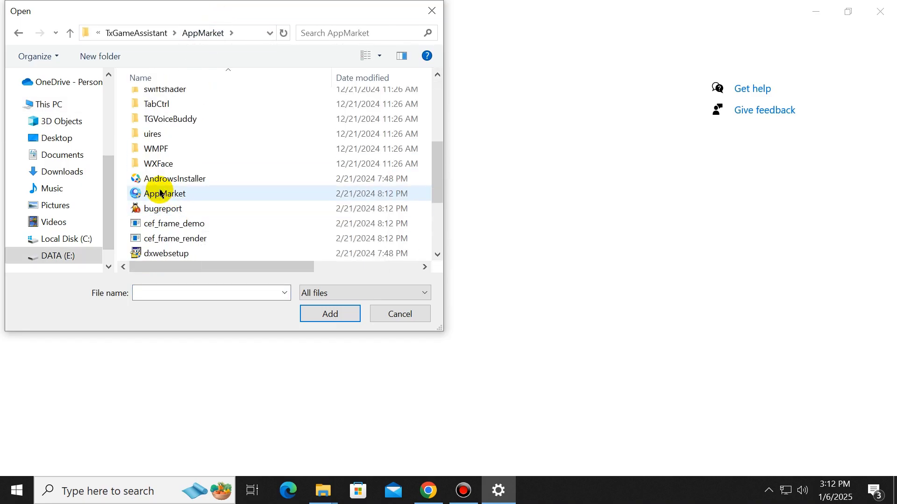
left_click(180, 195)
left_click(330, 315)
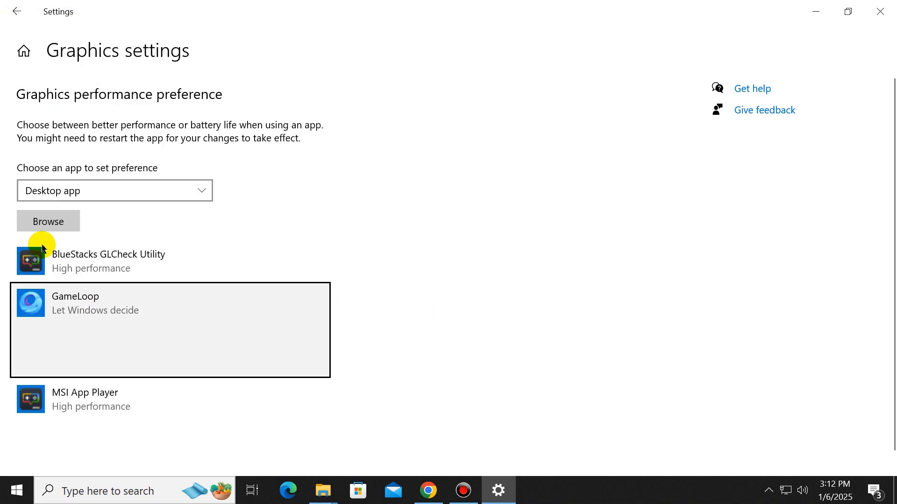
- Set the graphics preference of GameLoop's AppMarket.exe to High performance, save it and minimize Settings
left_click(236, 362)
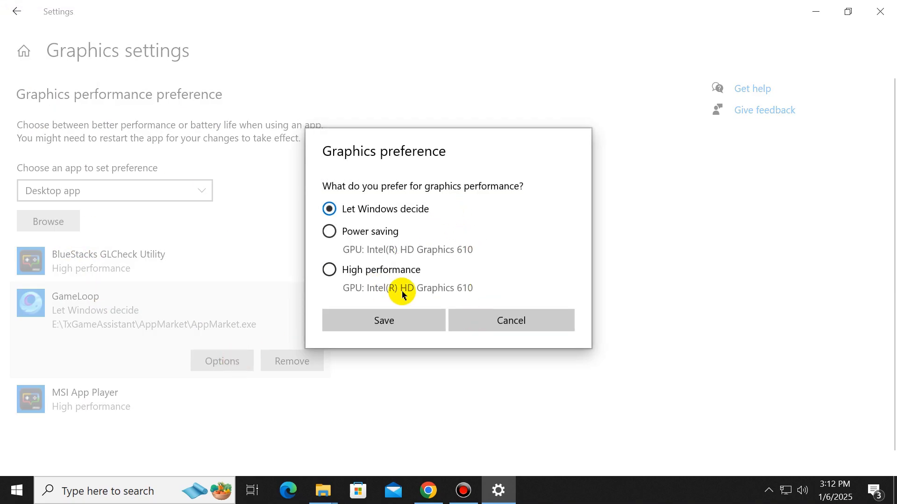
left_click(378, 319)
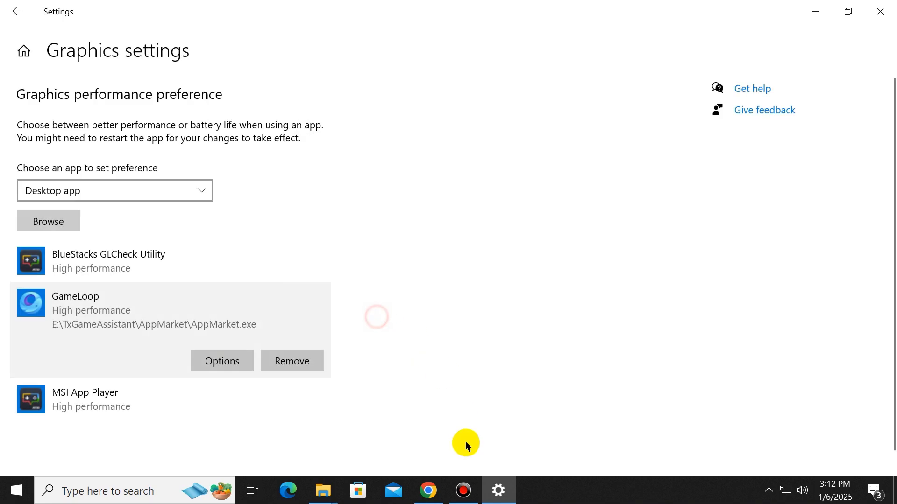
left_click(489, 501)
left_click(489, 501)
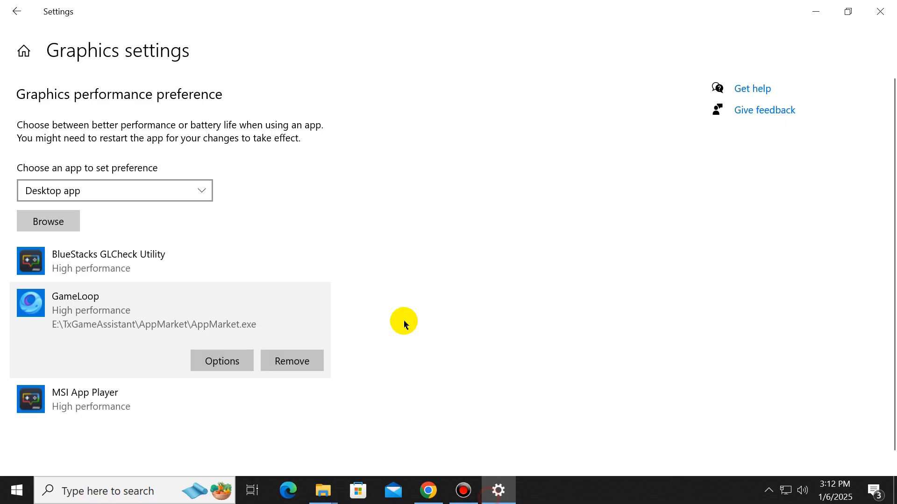
left_click(510, 501)
- Open the Gameloop shortcut's file location again and go to the ui folder inside TxGameAssistant
right_click(375, 169)
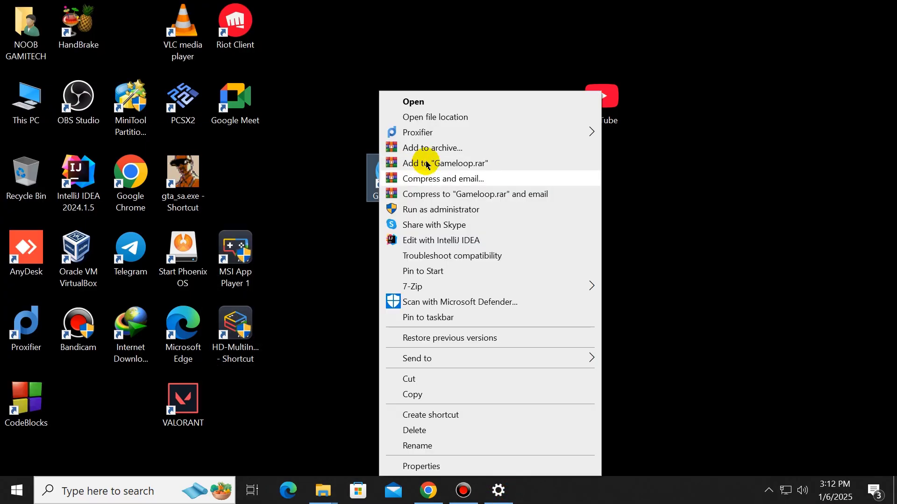
left_click(429, 116)
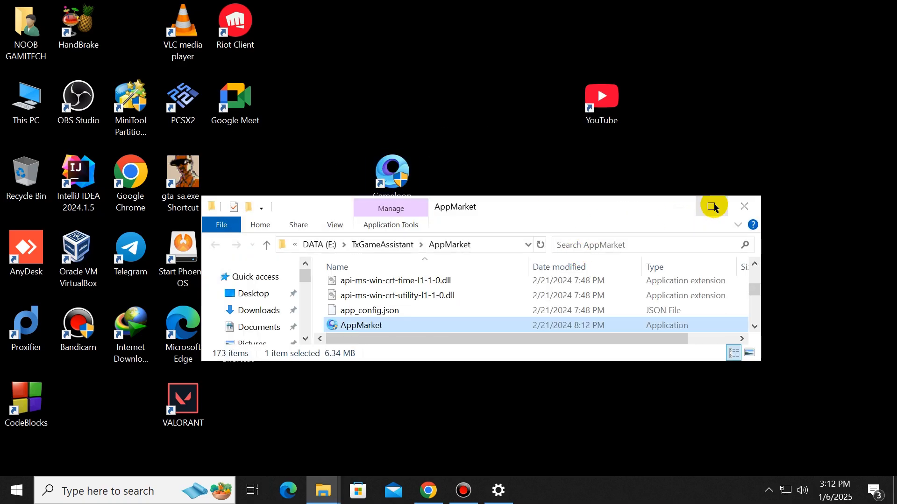
left_click(712, 207)
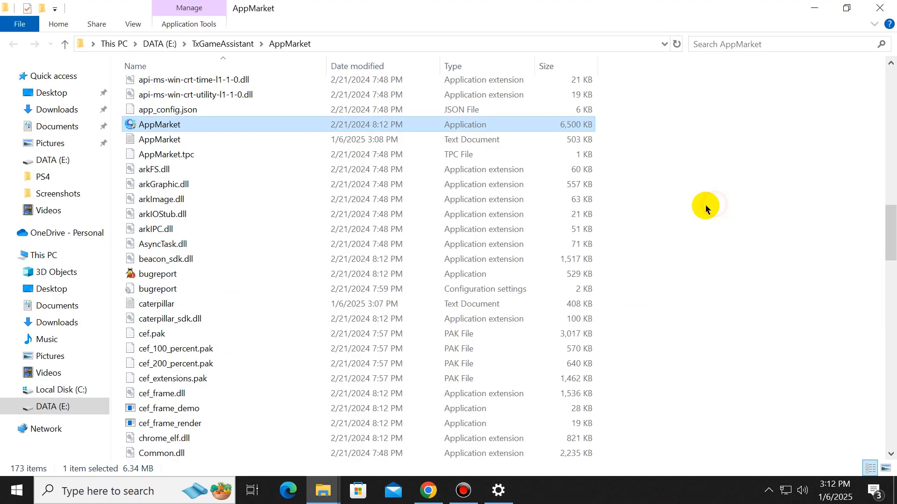
left_click(223, 45)
double_click(144, 116)
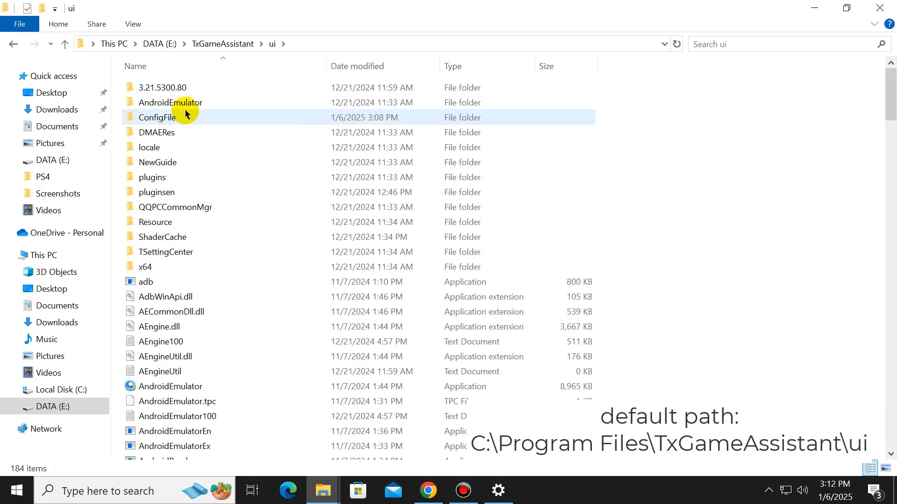
scroll(240, 312, "down", 6)
scroll(240, 311, "up", 6)
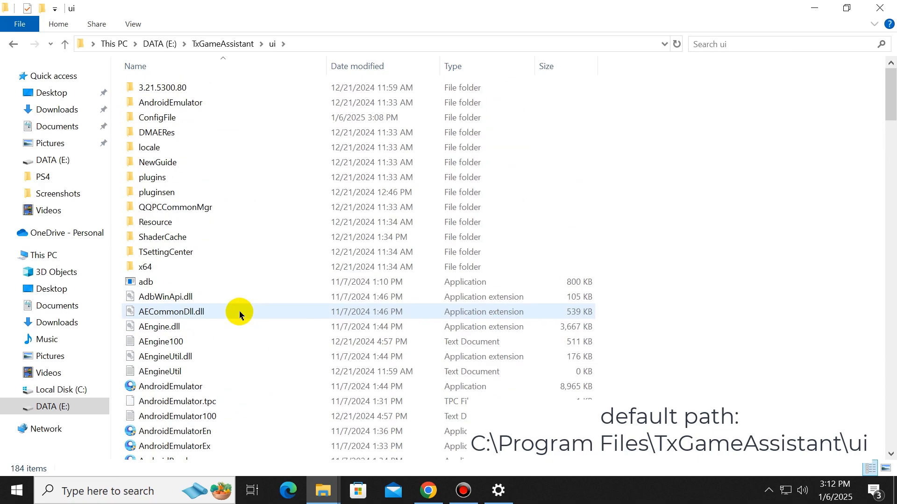
- Copy the ui folder's path, look through its files and minimize the folder window
left_click(310, 42)
right_click(144, 47)
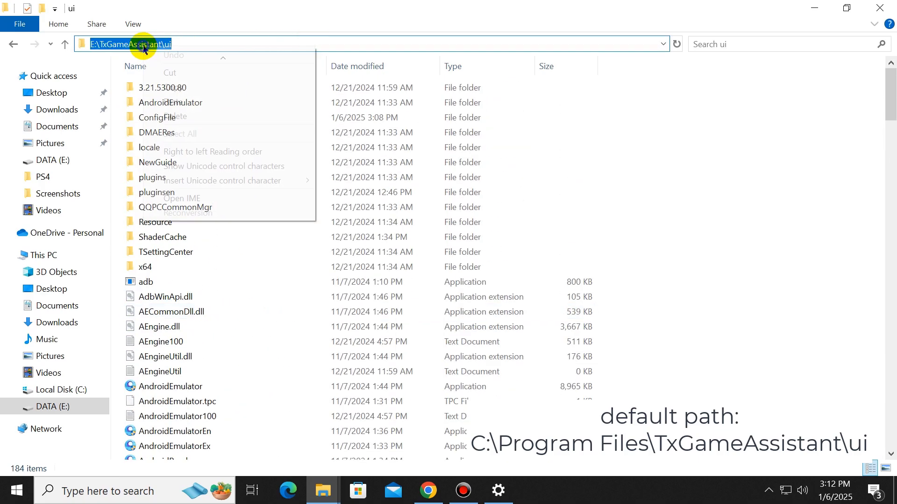
left_click(166, 87)
scroll(308, 299, "down", 5)
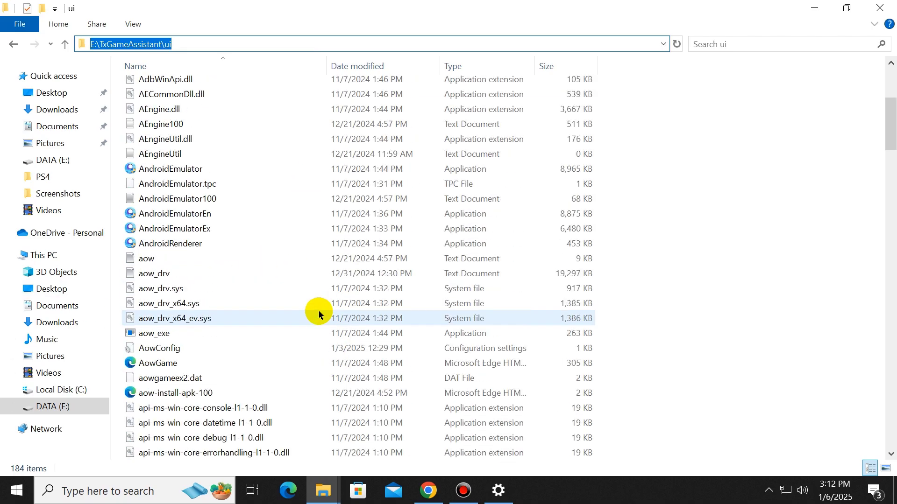
scroll(319, 308, "down", 12)
left_click(818, 7)
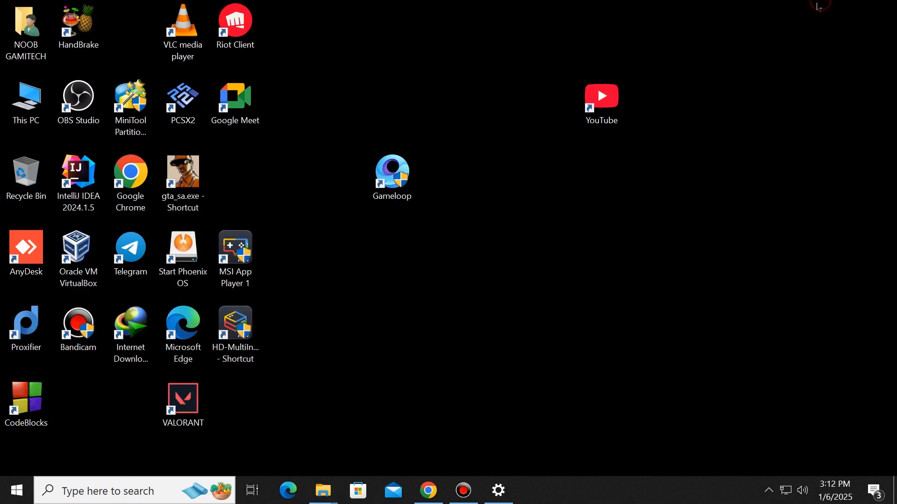
- Return to Graphics settings, add AndroidEmulator from E:\TxGameAssistant\ui and set its graphics preference to High performance
left_click(499, 490)
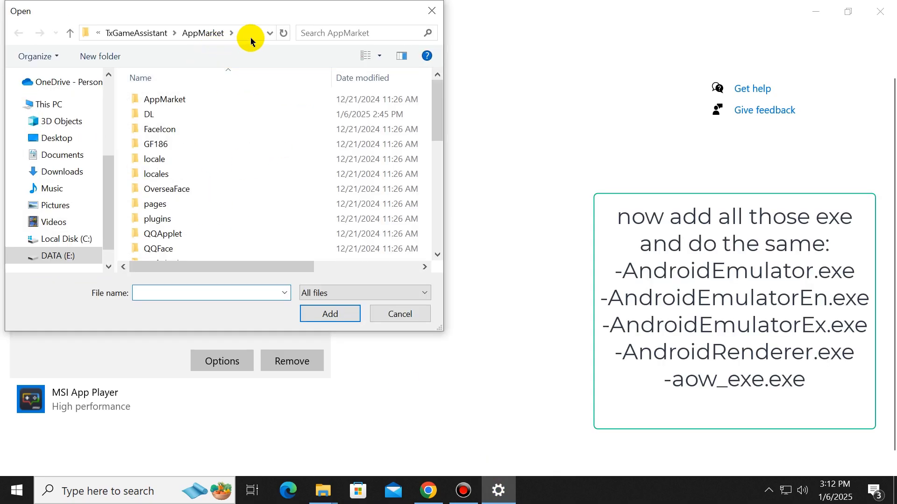
left_click(249, 26)
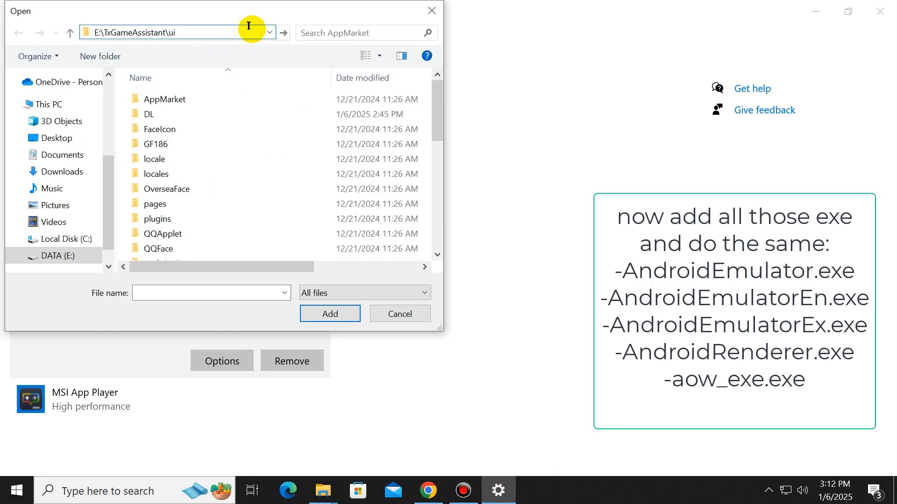
key("Return")
scroll(208, 176, "down", 6)
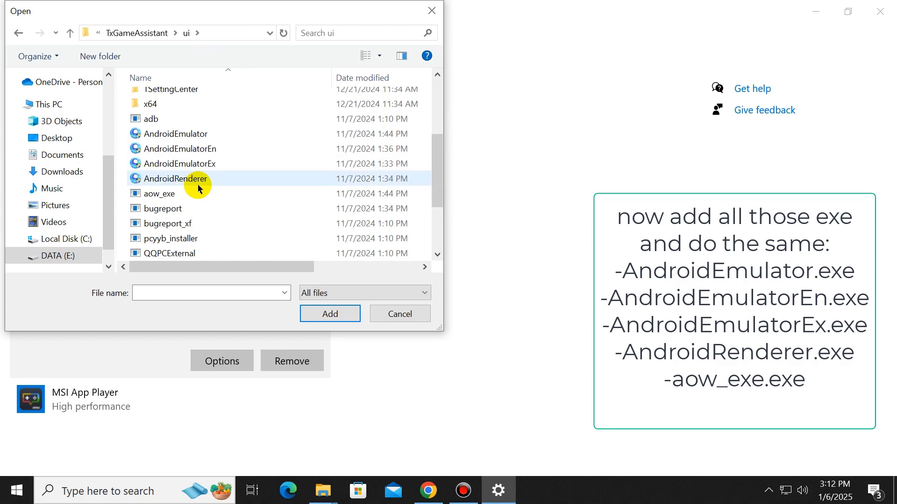
left_click(176, 133)
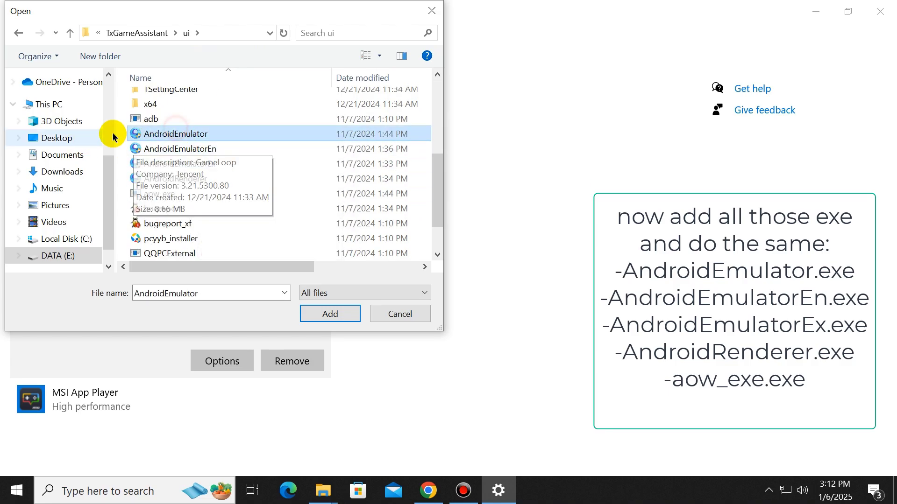
left_click(312, 316)
left_click(220, 360)
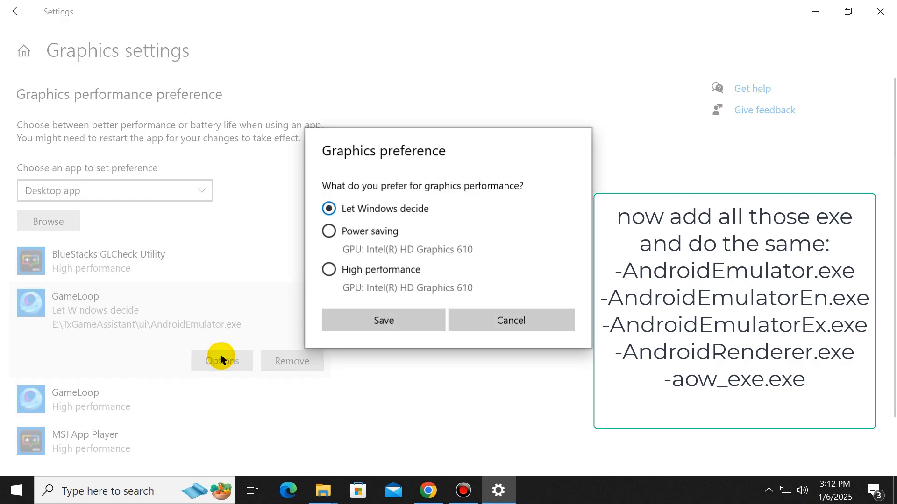
left_click(381, 320)
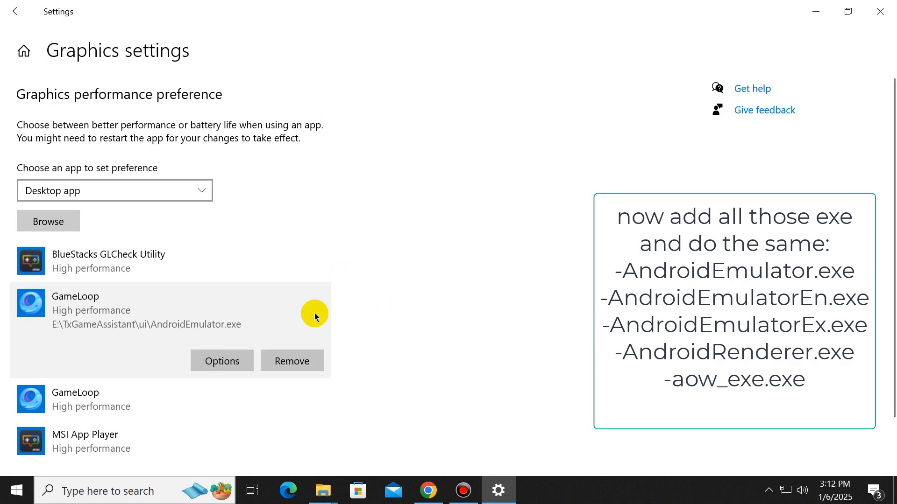
- Add AndroidEmulatorEn from the ui folder to the Graphics settings app list
left_click(49, 229)
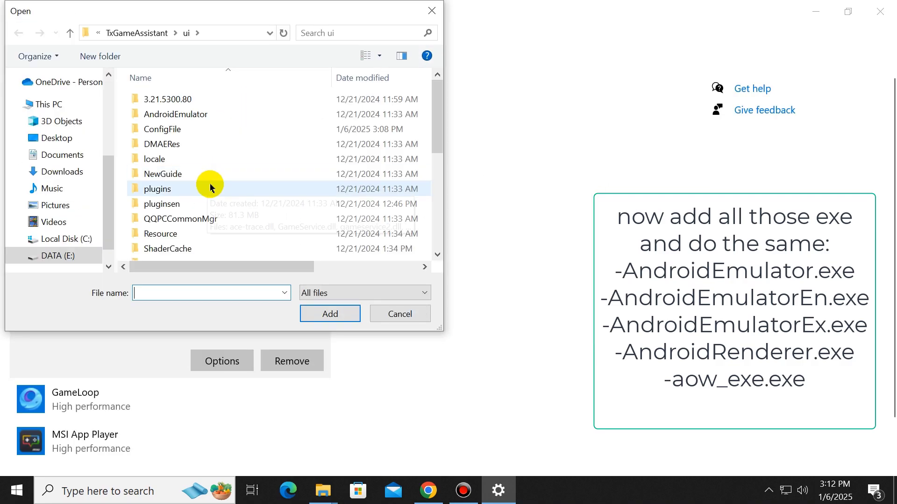
scroll(212, 194, "down", 3)
left_click(182, 198)
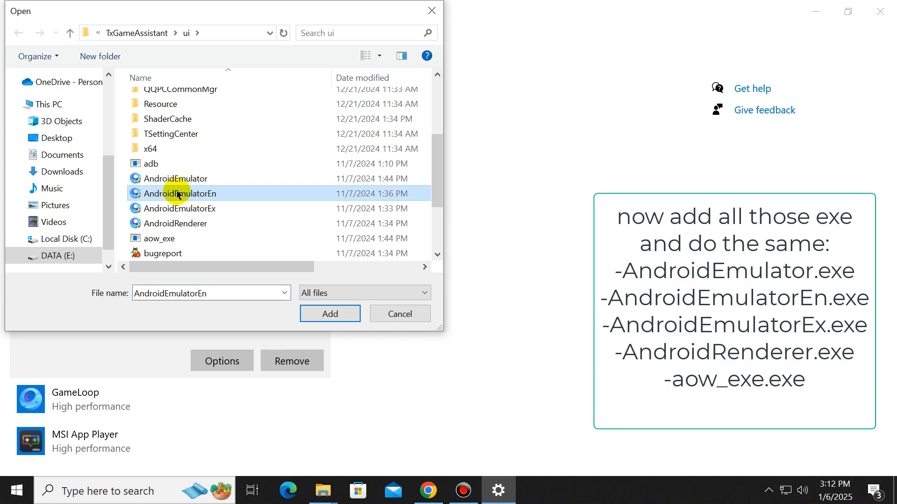
left_click(320, 312)
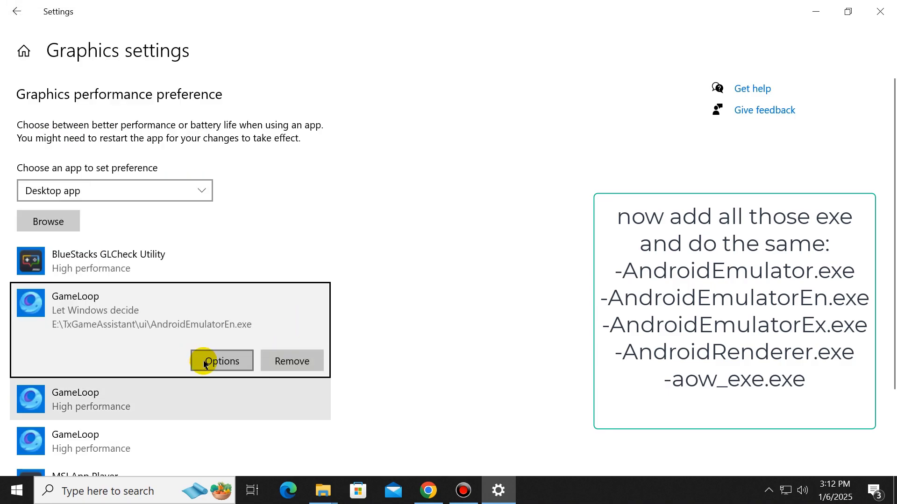
- Set AndroidEmulatorEn's graphics preference to High performance, and add AndroidEmulatorEx from the ui folder with the same High performance preference
left_click(206, 362)
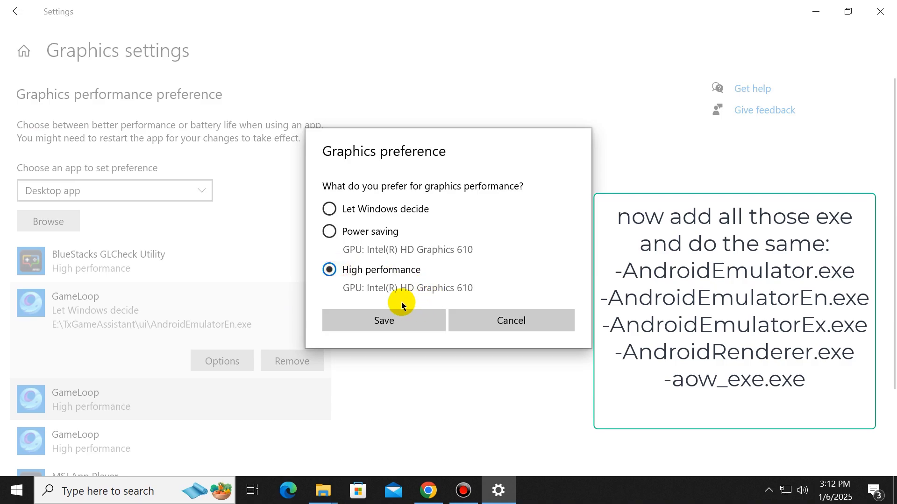
left_click(386, 322)
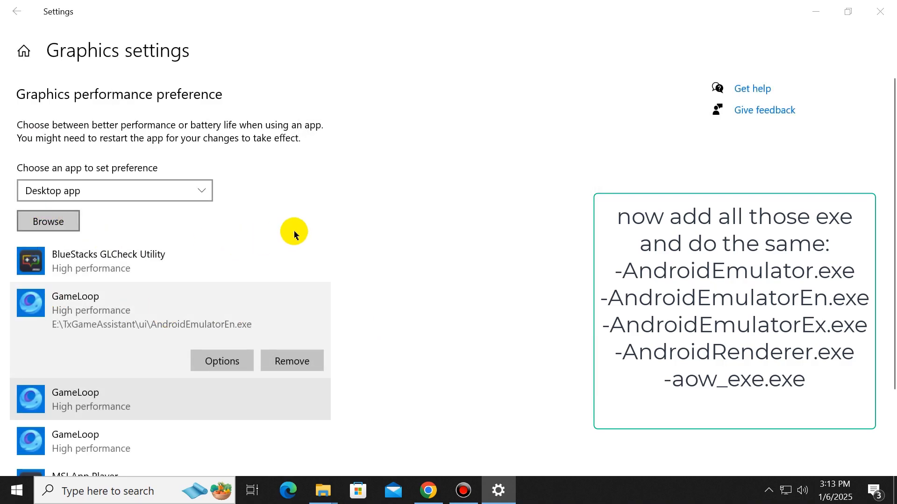
left_click(49, 221)
scroll(240, 201, "down", 4)
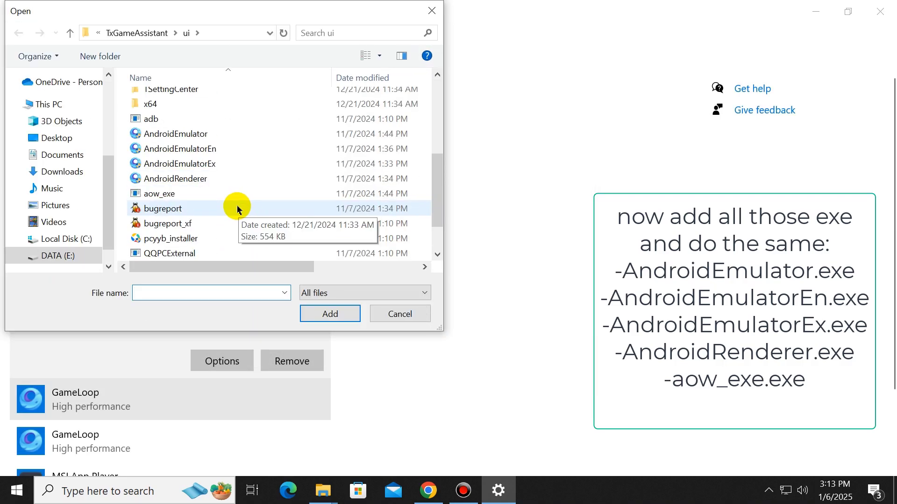
left_click(207, 164)
left_click(309, 312)
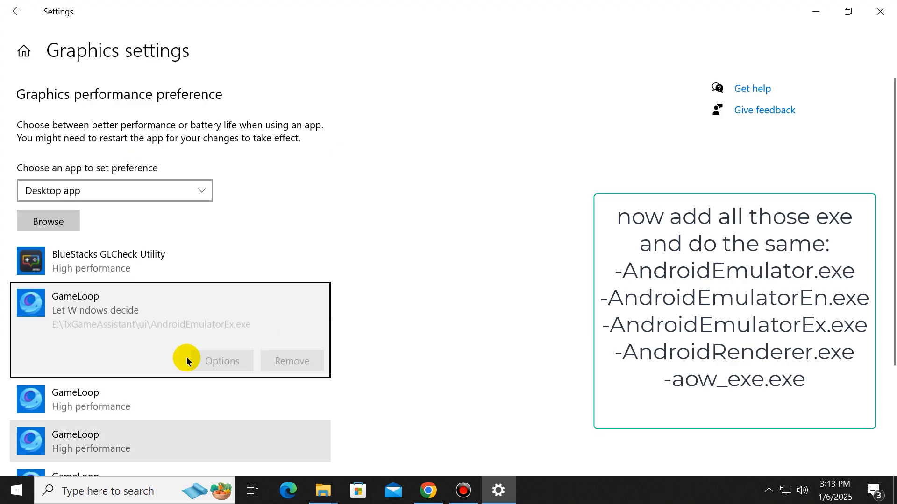
left_click(213, 359)
left_click(333, 265)
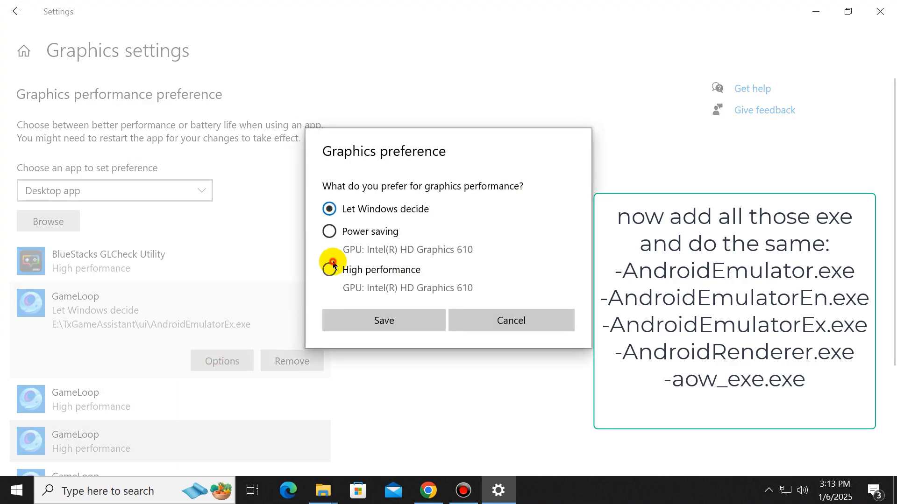
left_click(355, 314)
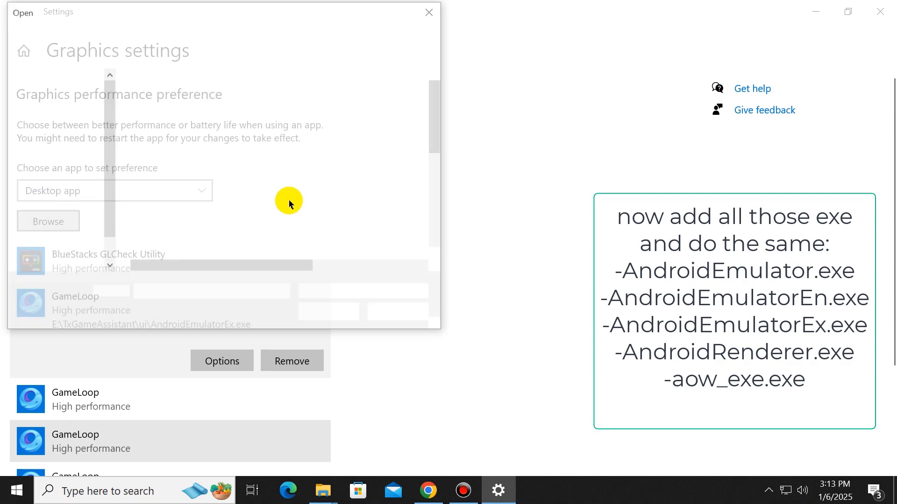
- Add AndroidRenderer from the ui folder to the Graphics settings app list and set its preference to High performance
scroll(261, 215, "down", 3)
left_click(201, 181)
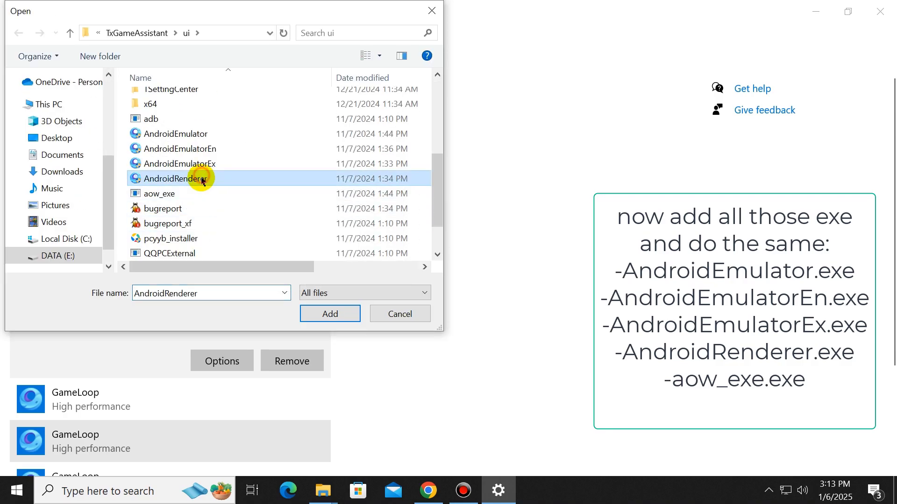
left_click(329, 314)
scroll(174, 376, "down", 3)
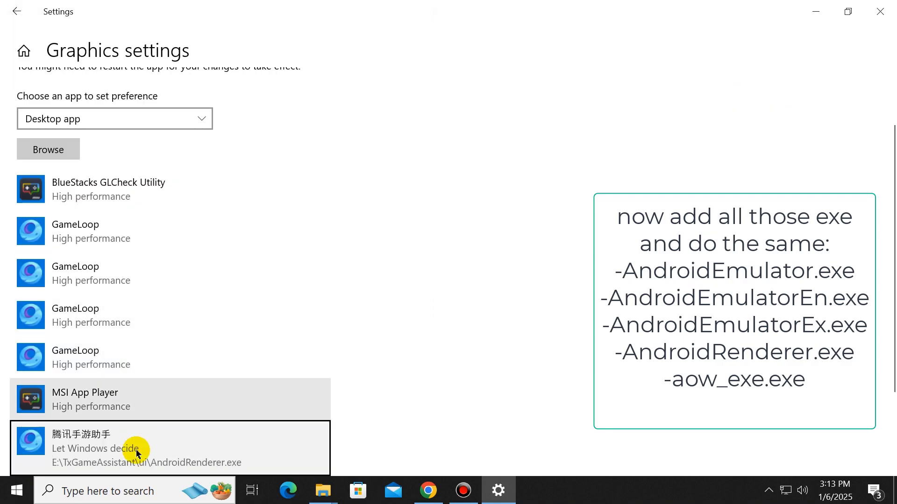
left_click(163, 440)
left_click(225, 436)
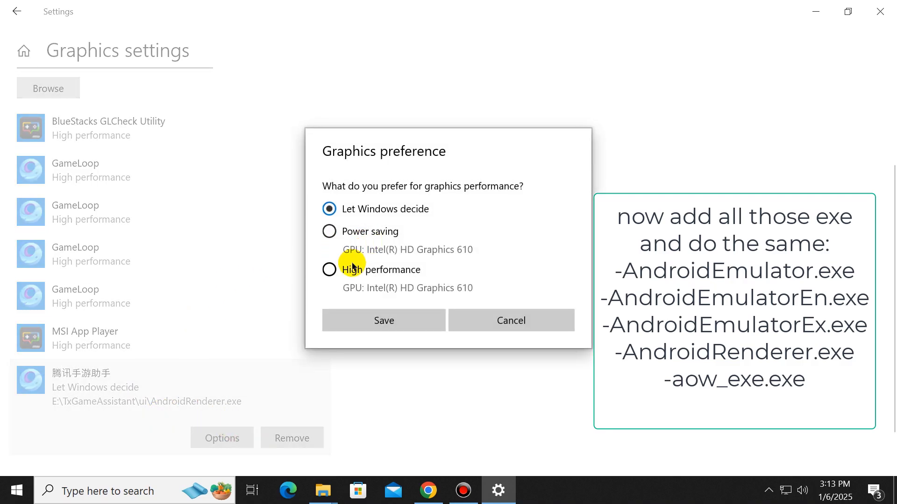
left_click(359, 310)
- Add aow_exe from the ui folder to the app list, set its preference to High performance and close Settings
scroll(280, 299, "up", 3)
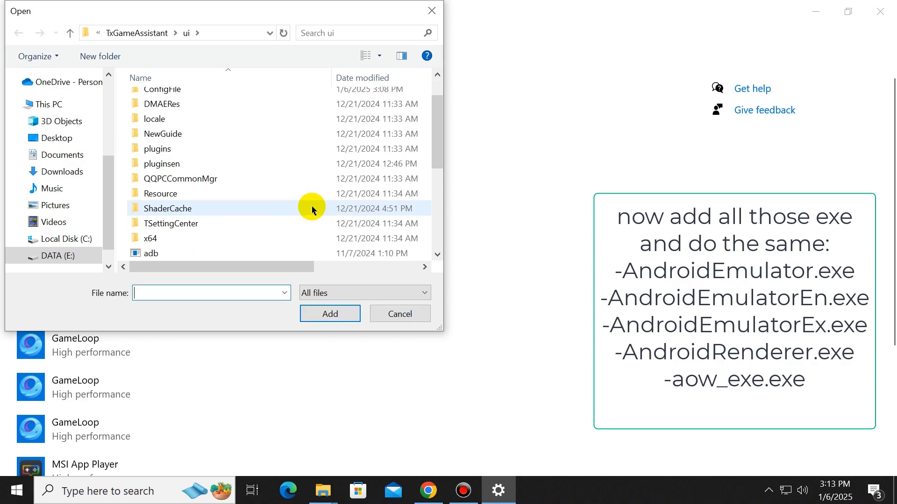
scroll(308, 208, "down", 4)
scroll(261, 223, "up", 1)
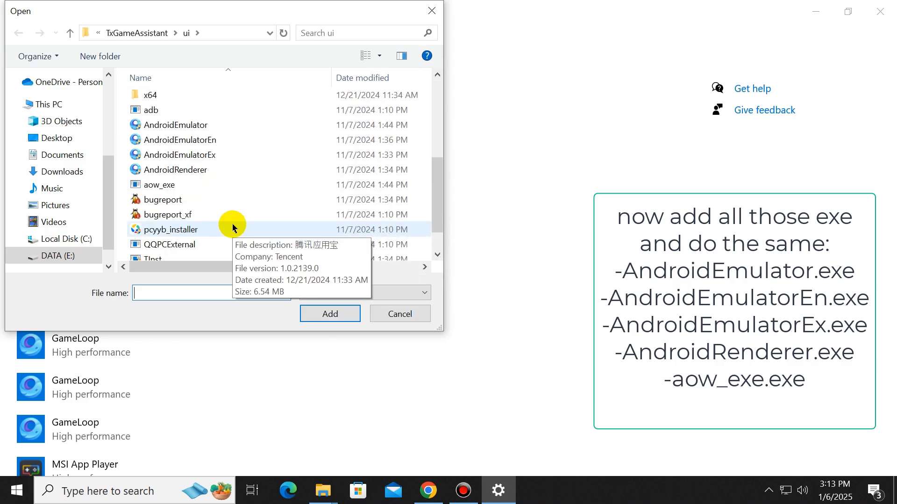
left_click(161, 187)
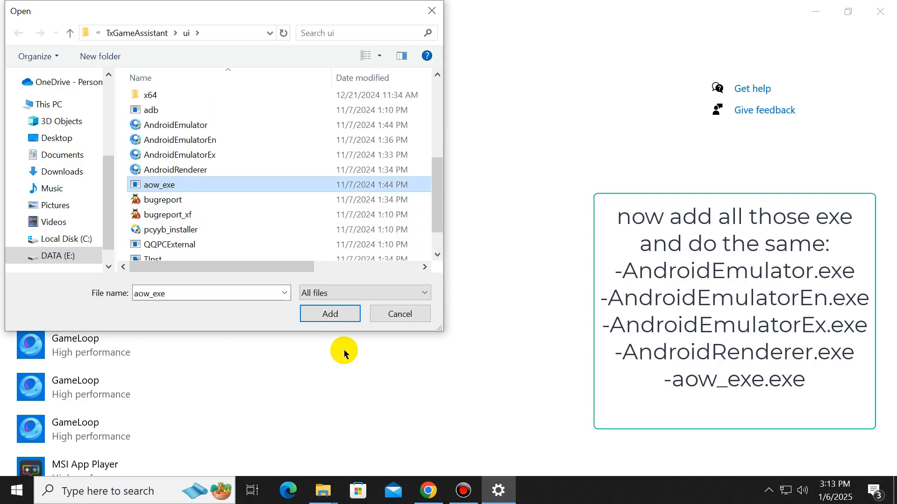
left_click(328, 314)
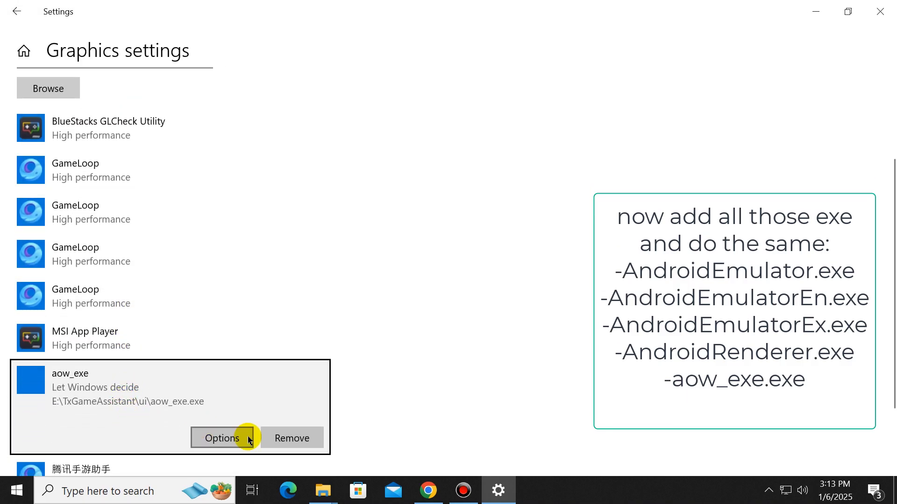
left_click(227, 429)
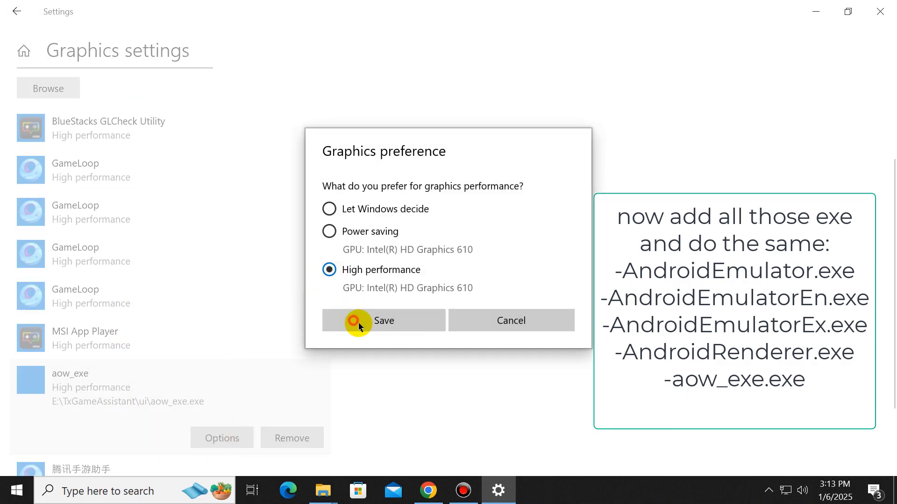
left_click(358, 326)
left_click(889, 2)
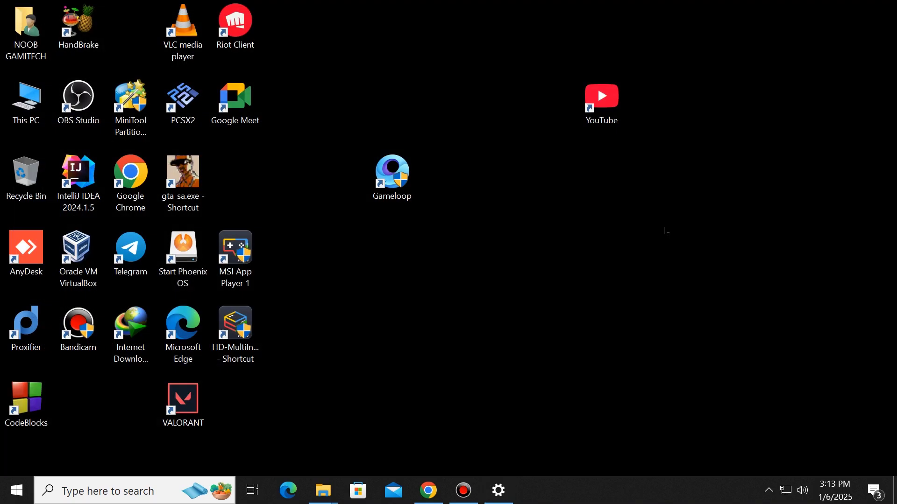
- Open the file location of the desktop Gameloop shortcut and go to TxGameAssistant's ui folder
right_click(413, 180)
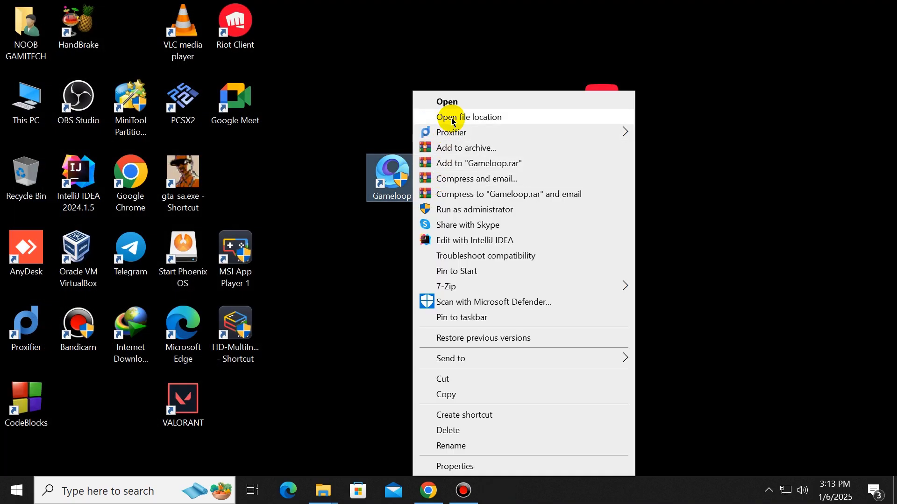
left_click(457, 119)
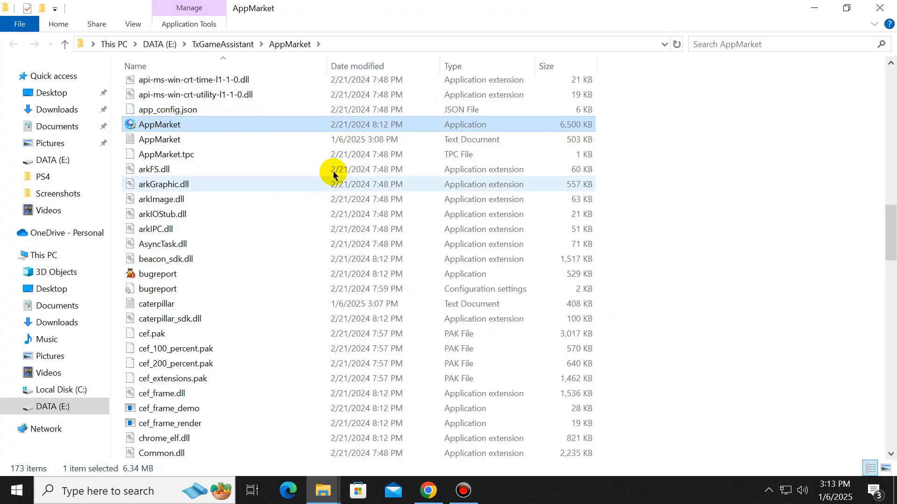
left_click(235, 45)
double_click(136, 115)
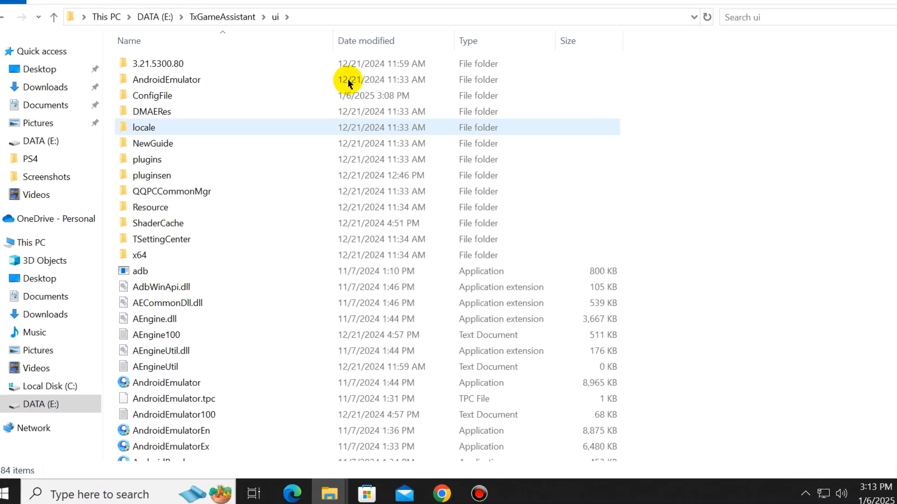
- Set the AndroidEmulator application's compatibility properties to disable fullscreen optimizations, run as an administrator and override high DPI scaling behavior
scroll(217, 321, "down", 3)
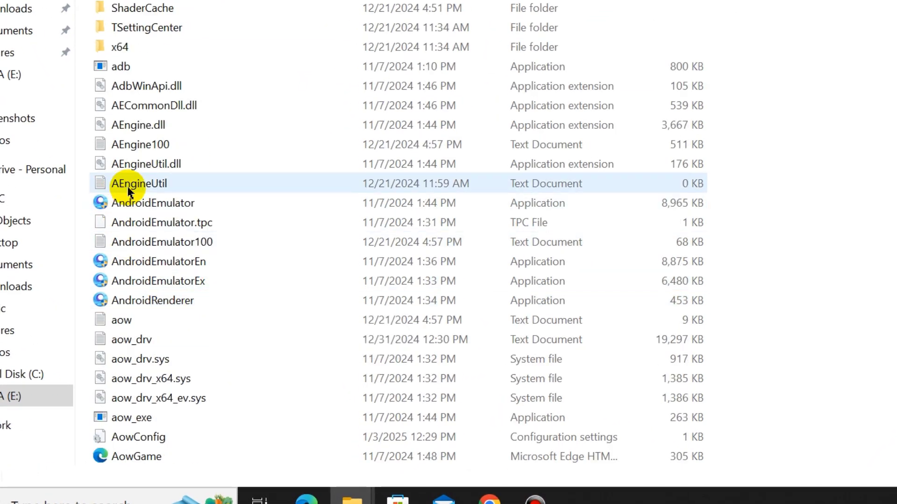
left_click(147, 239)
right_click(168, 205)
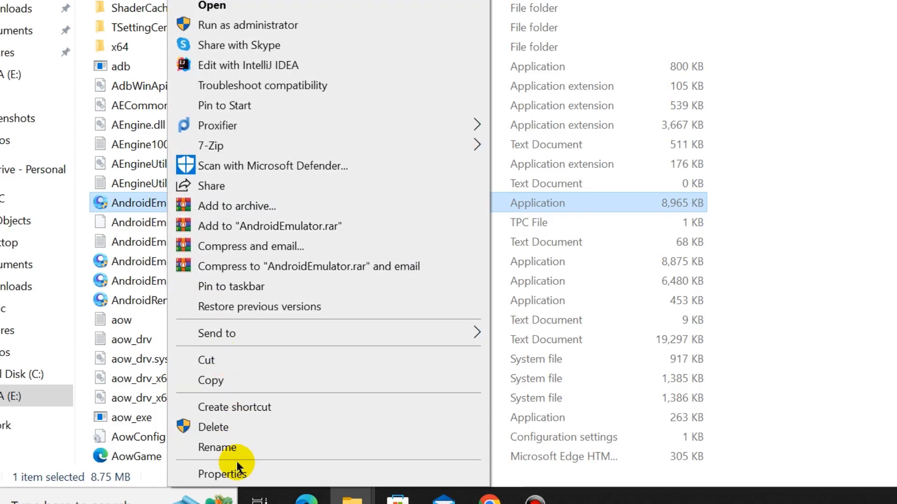
left_click(235, 466)
left_click(358, 34)
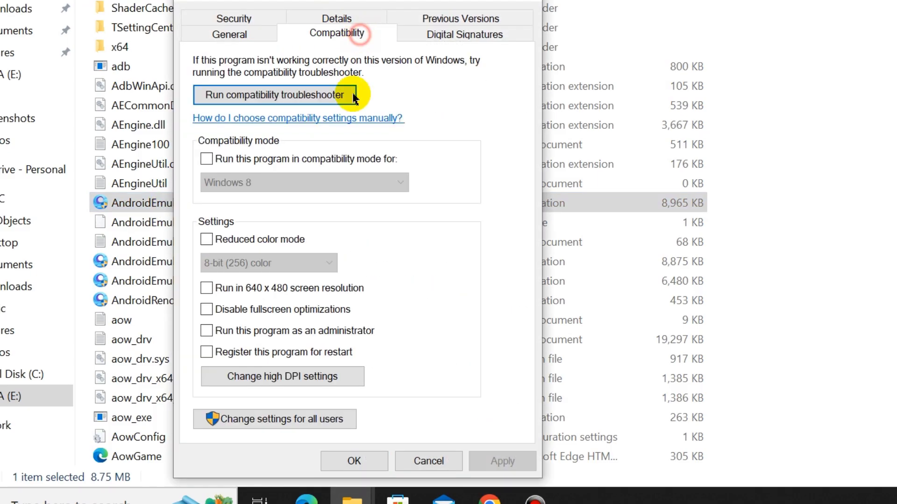
left_click(237, 332)
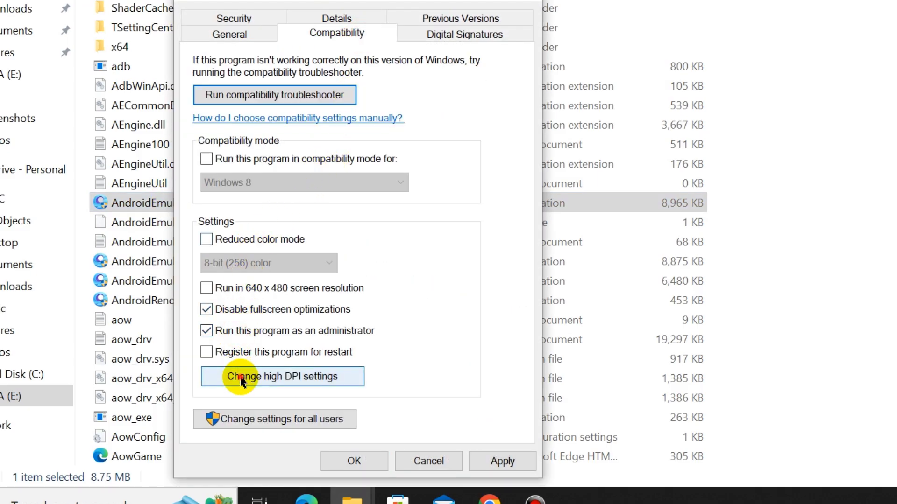
left_click(257, 377)
left_click(312, 328)
left_click(420, 394)
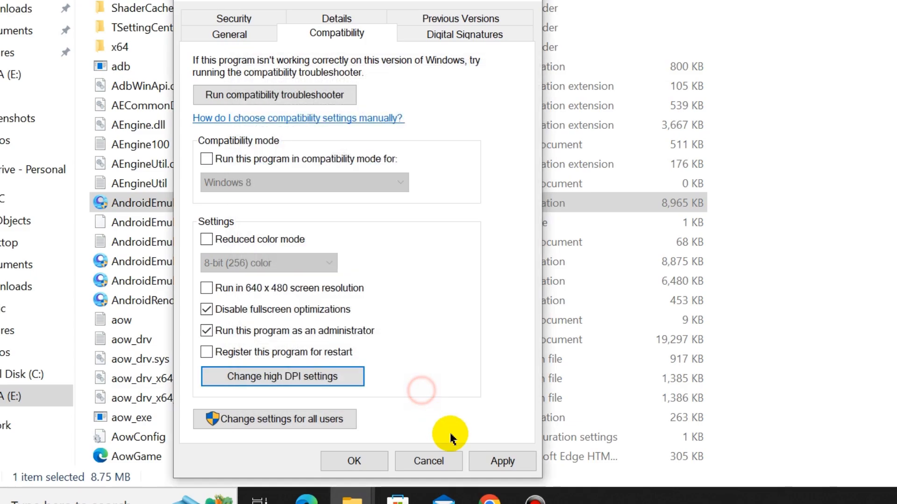
left_click(495, 462)
left_click(351, 461)
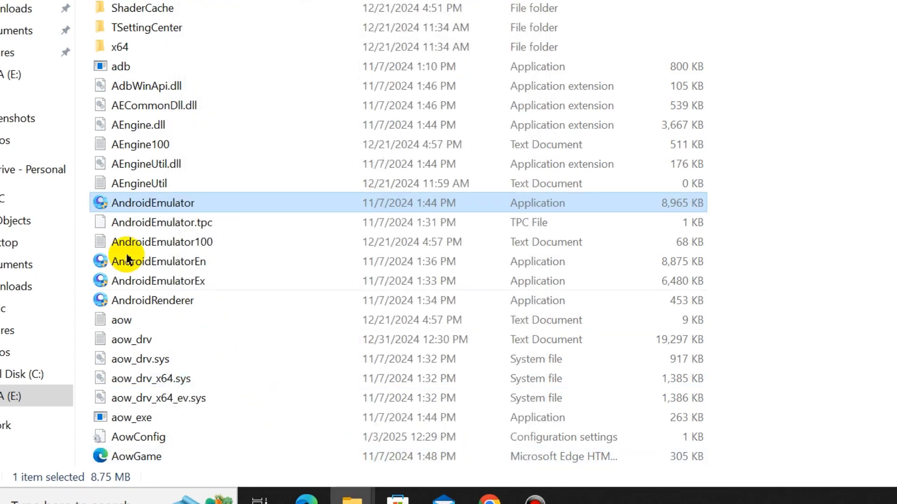
- Set AndroidEmulatorEn's compatibility properties to run as an administrator and override high DPI scaling behavior
left_click(124, 260)
right_click(137, 268)
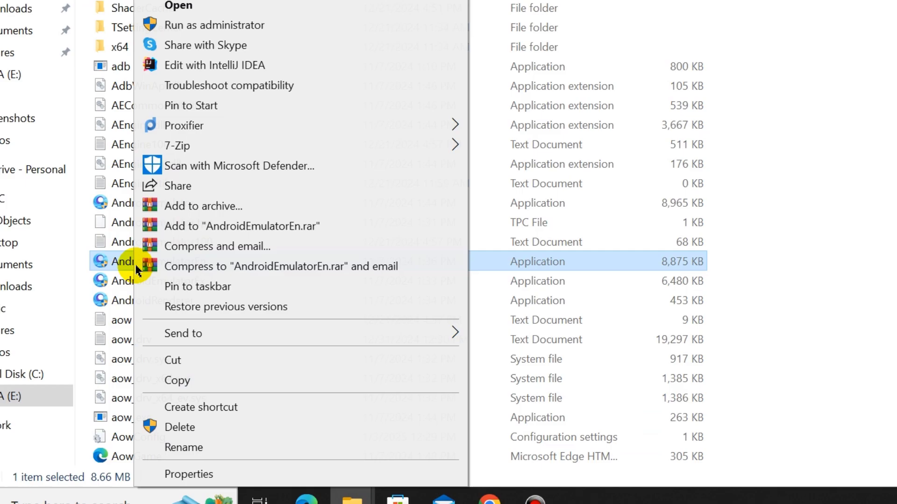
left_click(224, 474)
left_click(282, 40)
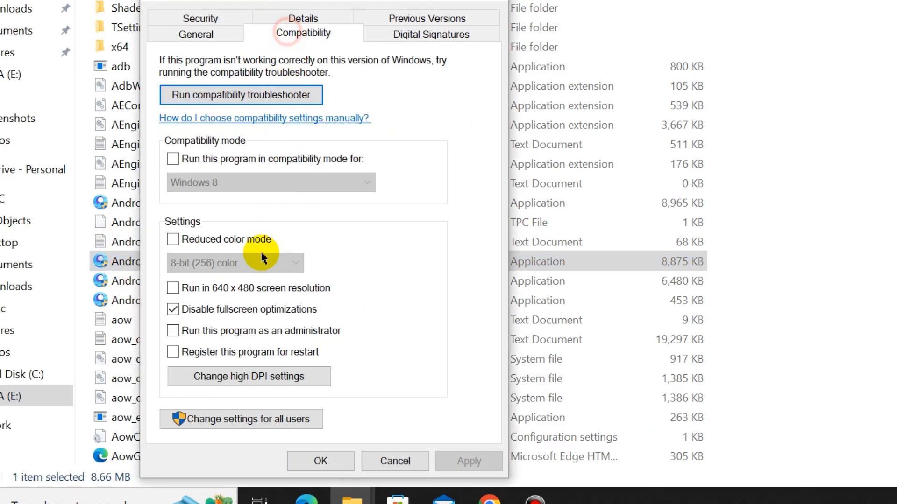
left_click(202, 329)
left_click(251, 373)
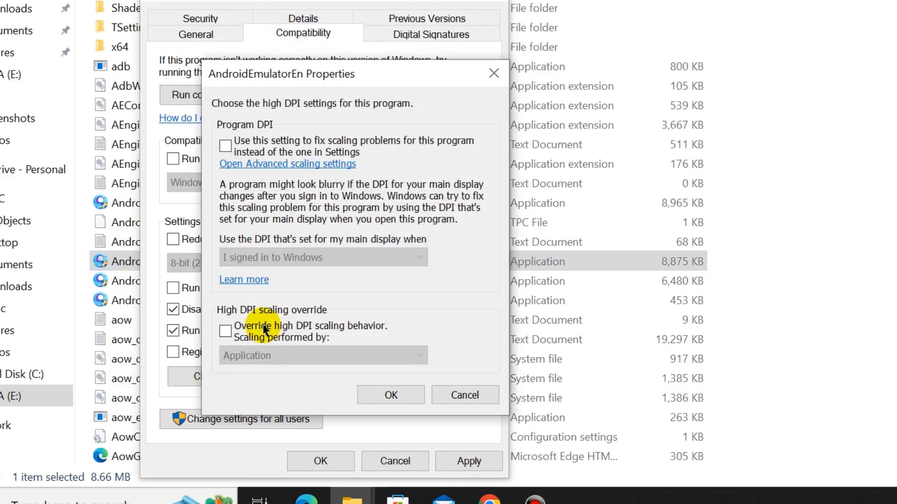
left_click(227, 331)
left_click(375, 395)
left_click(468, 461)
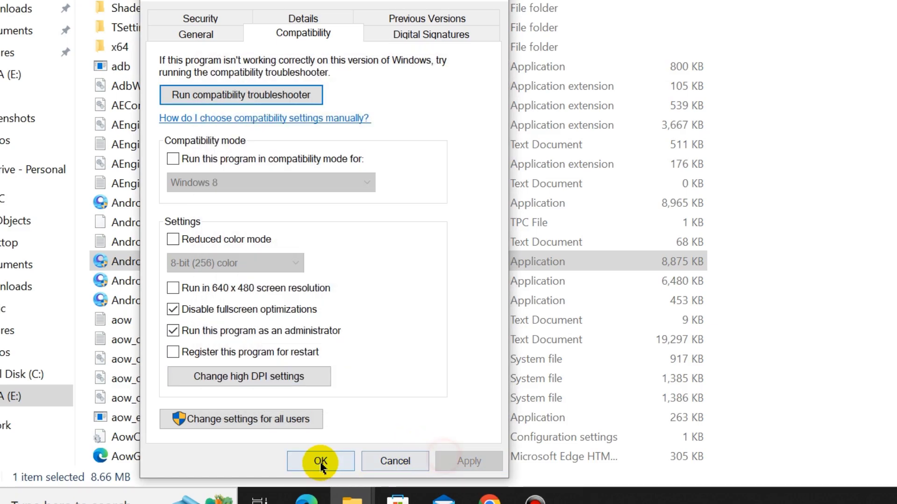
left_click(320, 461)
- Set AndroidEmulatorEx's compatibility properties to disable fullscreen optimizations, run as an administrator and override high DPI scaling behavior
left_click(134, 279)
right_click(134, 277)
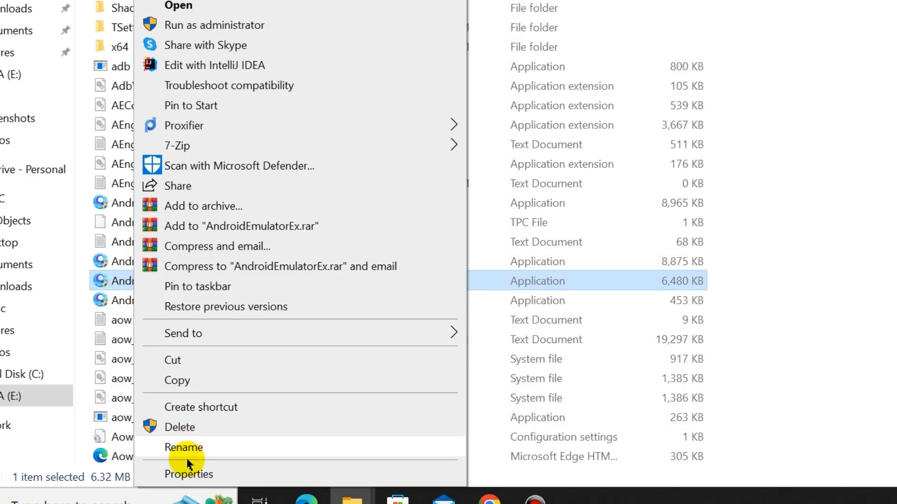
left_click(183, 473)
left_click(281, 35)
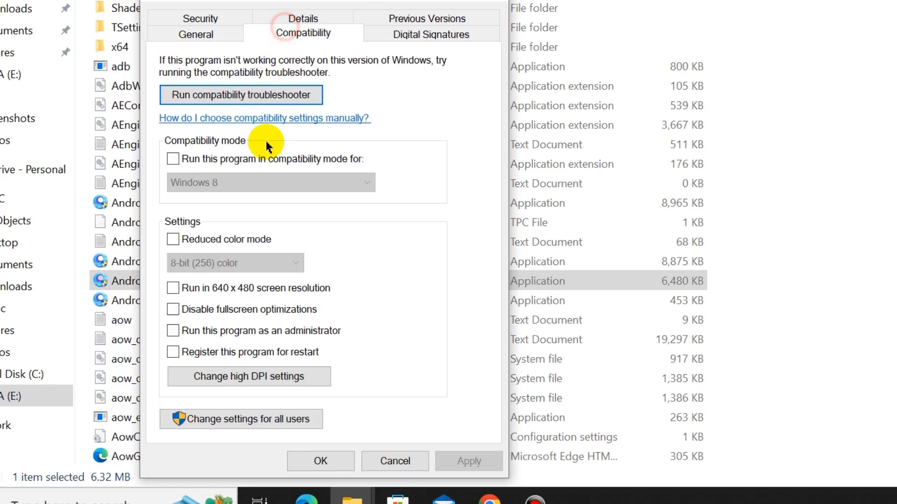
left_click(201, 310)
left_click(205, 331)
left_click(236, 377)
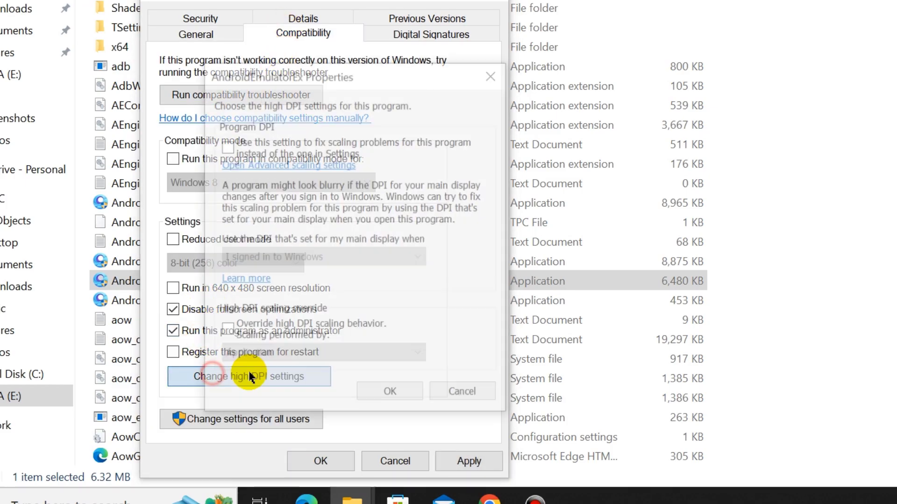
left_click(227, 332)
left_click(372, 404)
left_click(462, 461)
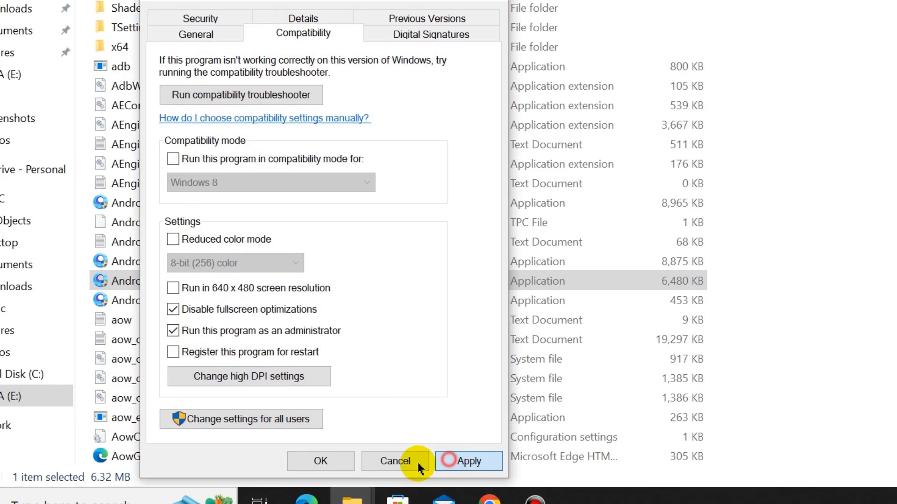
left_click(340, 462)
- Set AndroidRenderer's compatibility properties to disable fullscreen optimizations, run as an administrator and override high DPI scaling behavior
right_click(160, 296)
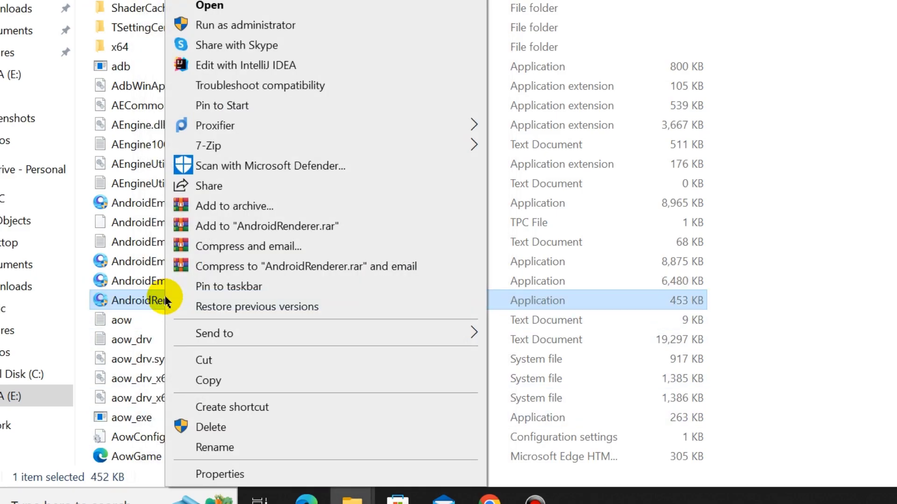
left_click(230, 473)
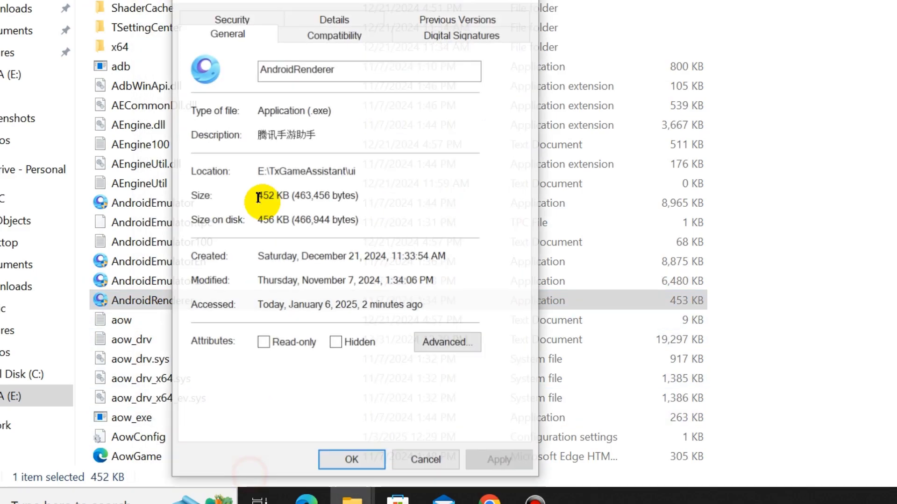
left_click(327, 34)
left_click(228, 311)
left_click(217, 332)
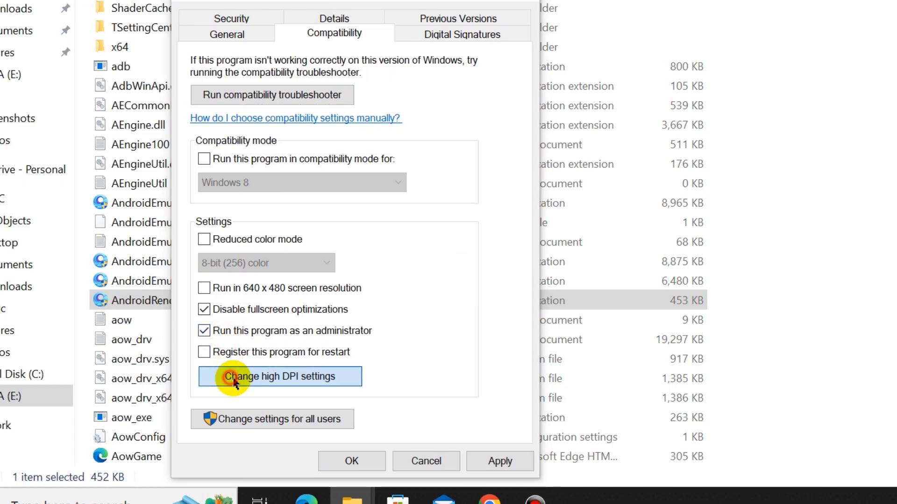
left_click(218, 376)
left_click(274, 329)
left_click(415, 395)
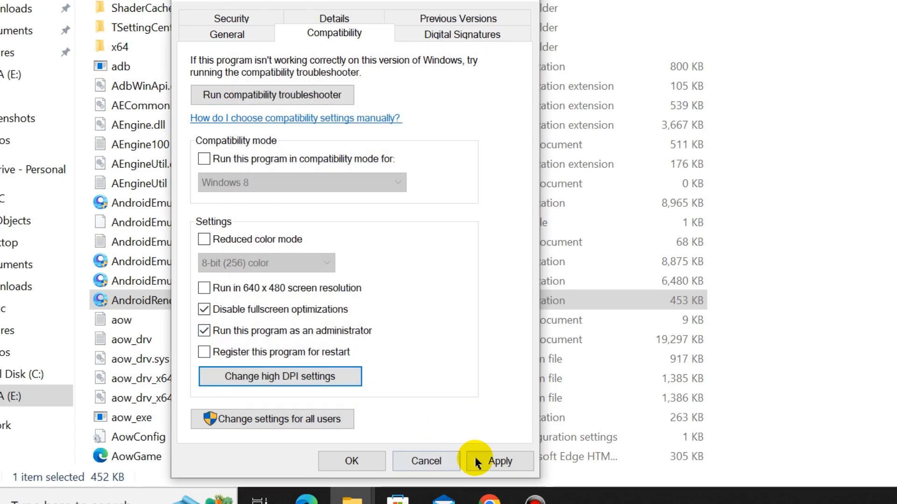
left_click(496, 461)
left_click(353, 461)
- Set the aow_exe application's compatibility properties to disable fullscreen optimizations, run as an administrator and override high DPI scaling behavior
scroll(191, 363, "down", 1)
right_click(136, 362)
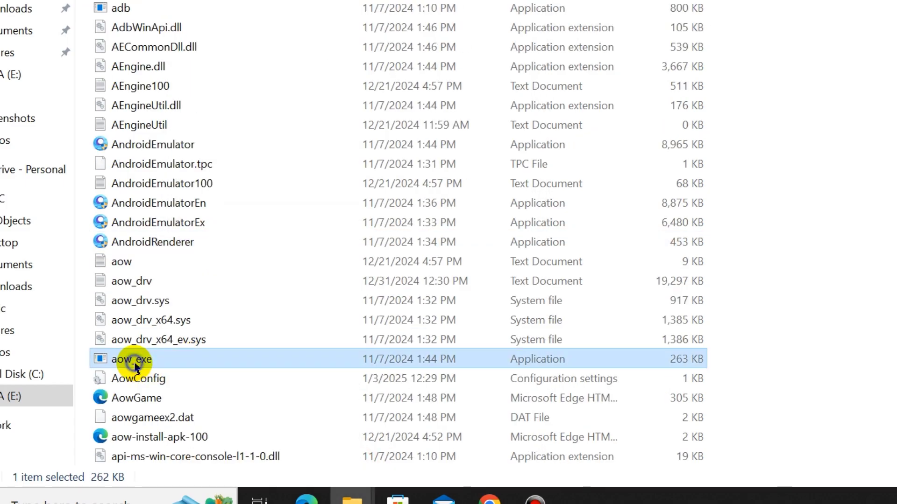
left_click(194, 352)
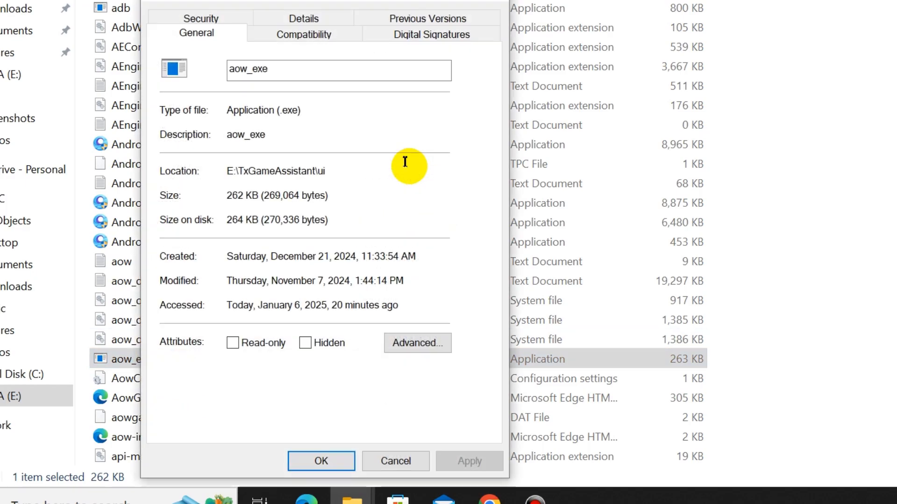
left_click(261, 31)
left_click(202, 330)
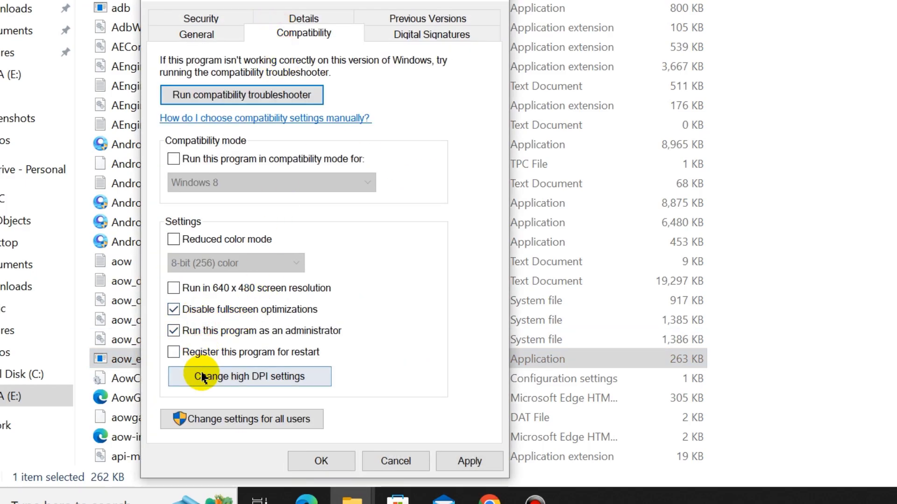
left_click(200, 376)
left_click(225, 329)
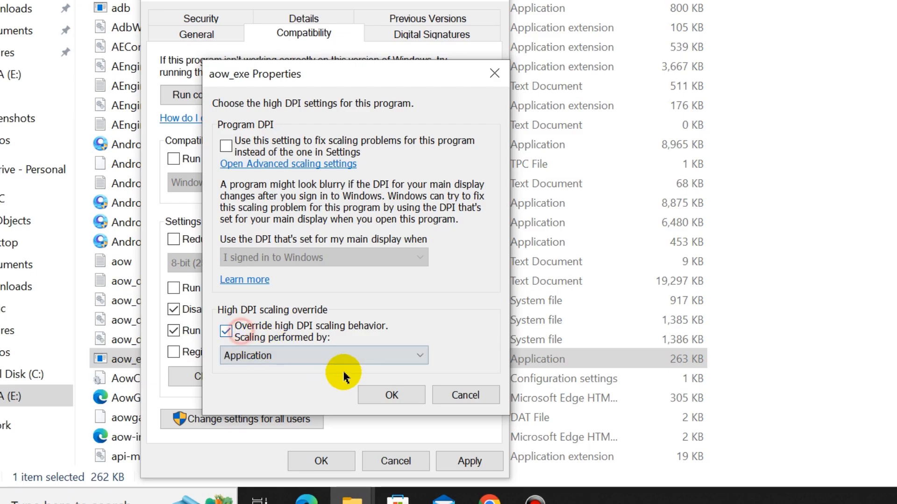
left_click(388, 394)
left_click(460, 462)
left_click(348, 463)
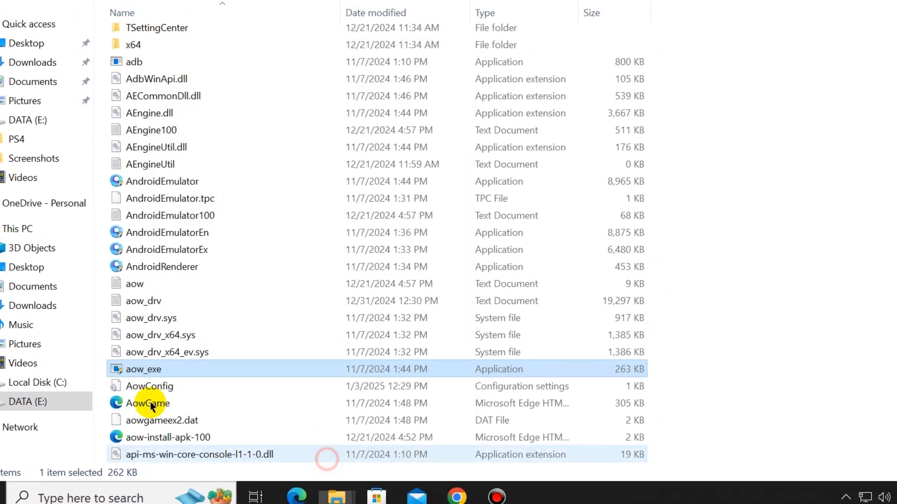
scroll(288, 357, "down", 4)
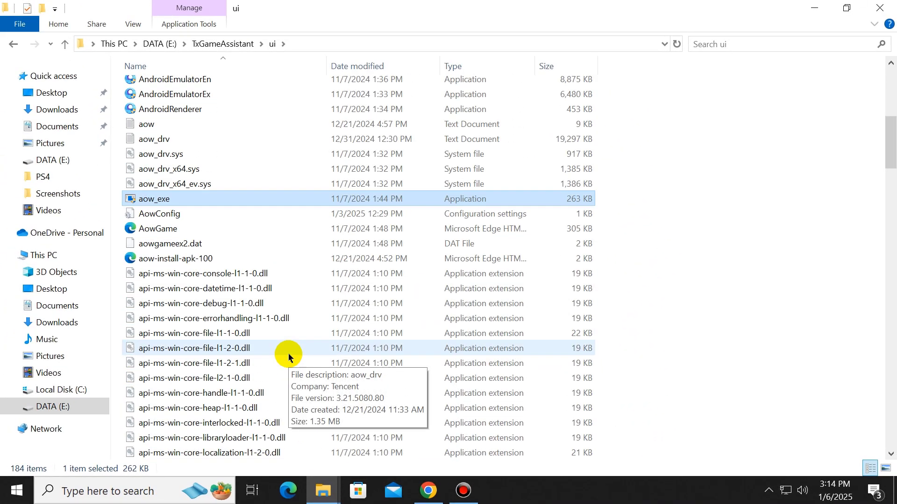
scroll(288, 357, "down", 12)
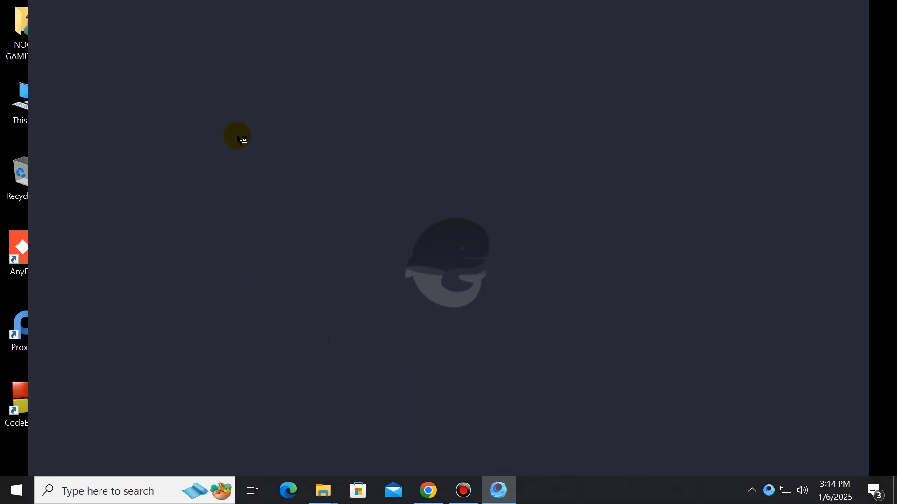
- Check the CPU's virtualization status in Task Manager's performance details, and close Task Manager
right_click(582, 499)
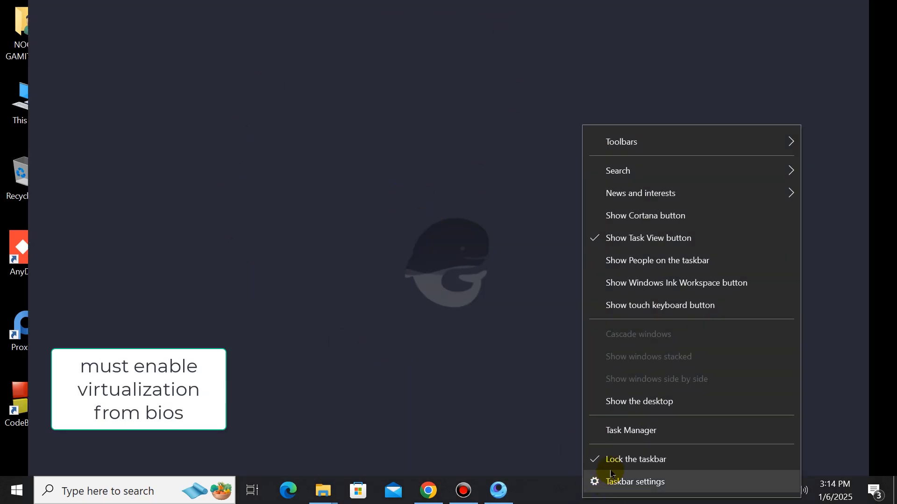
left_click(594, 429)
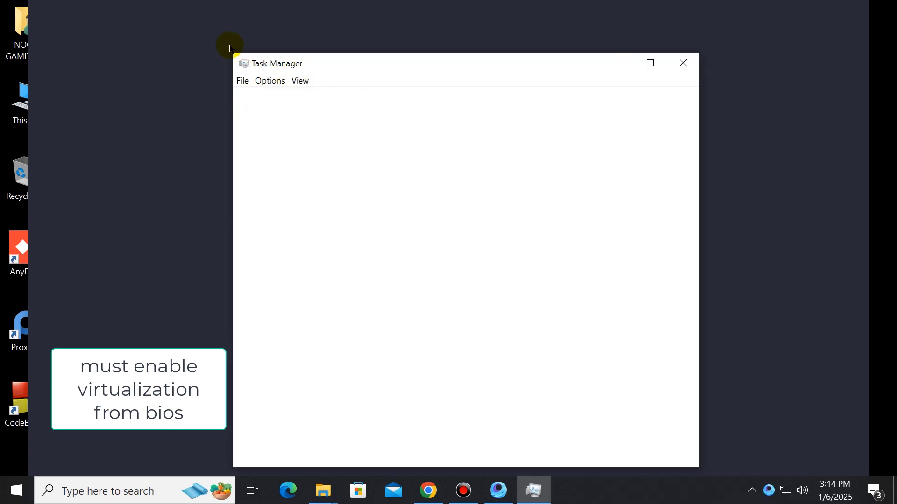
left_click(301, 100)
left_click(302, 138)
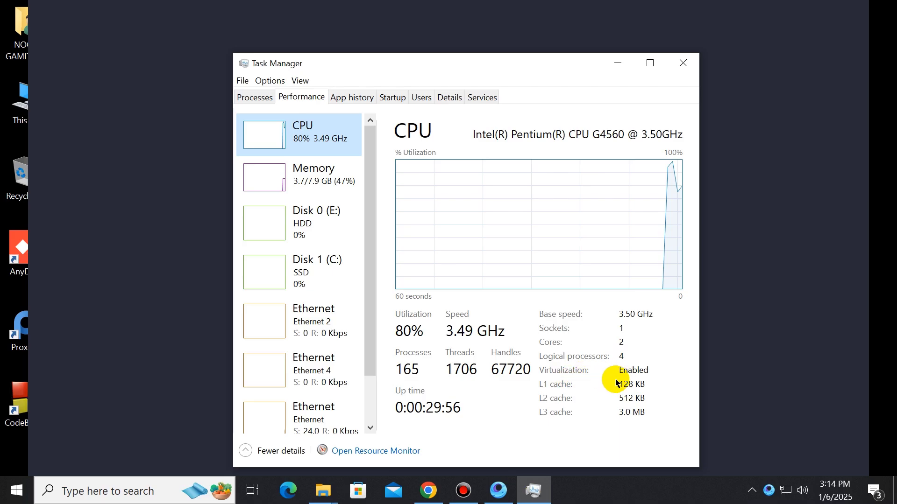
left_click(686, 64)
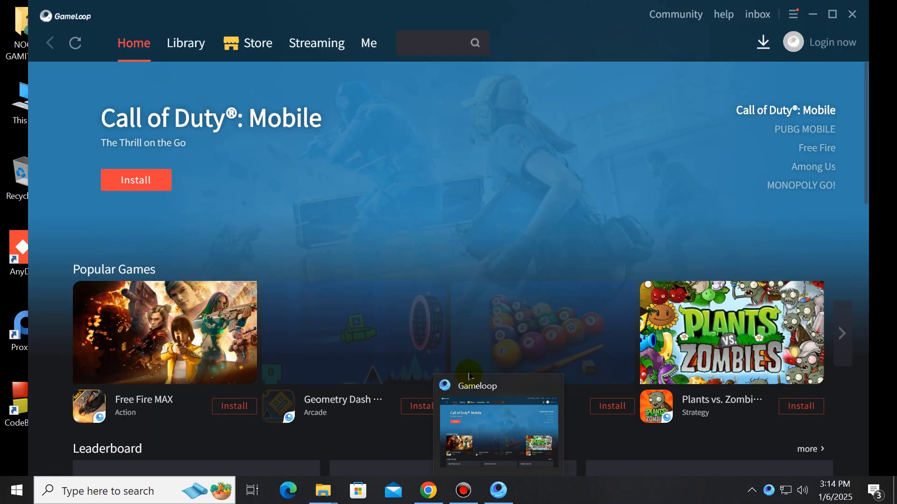
- Open GameLoop's settings and examine the Engine options for screen rendering mode and rendering cache
left_click(421, 258)
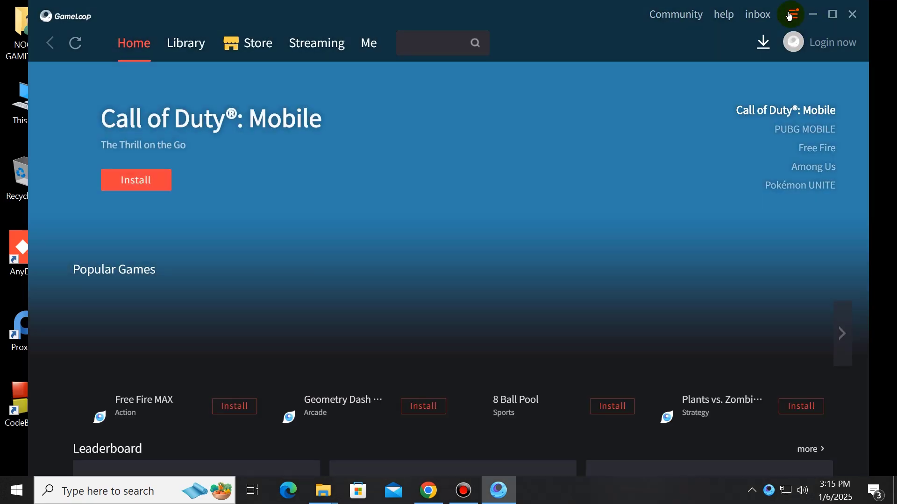
left_click(792, 15)
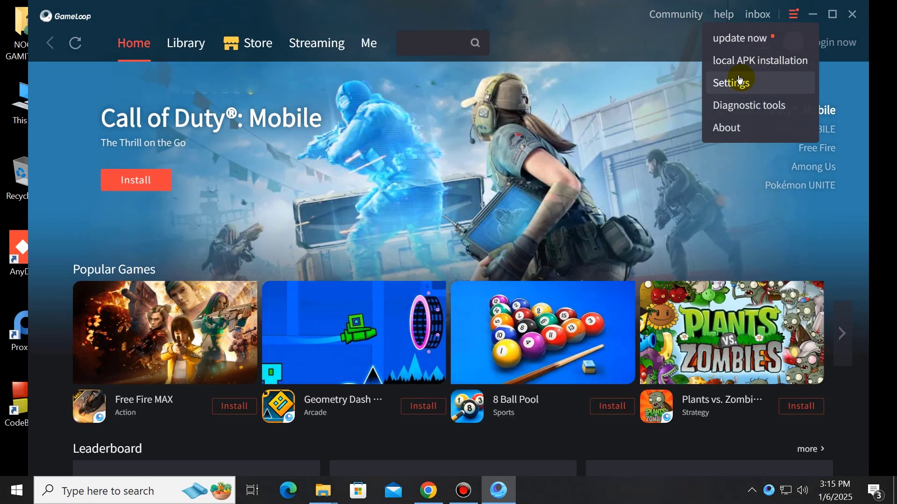
left_click(738, 80)
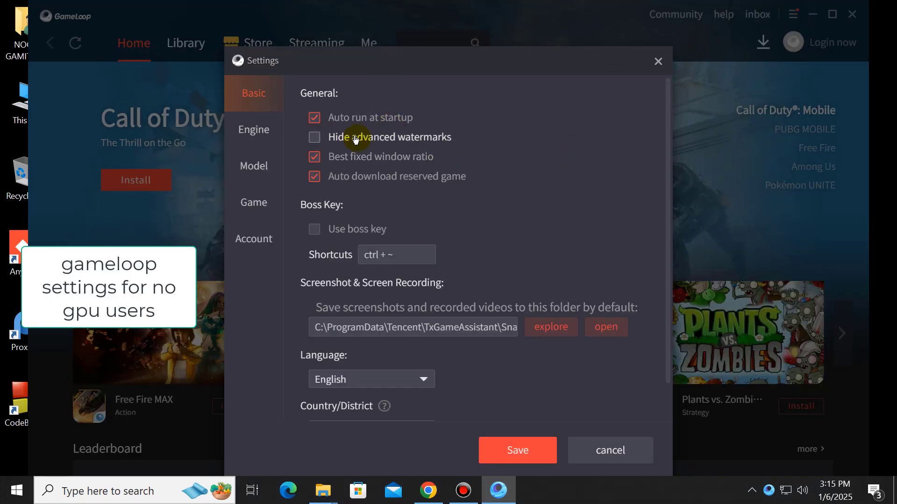
left_click(245, 131)
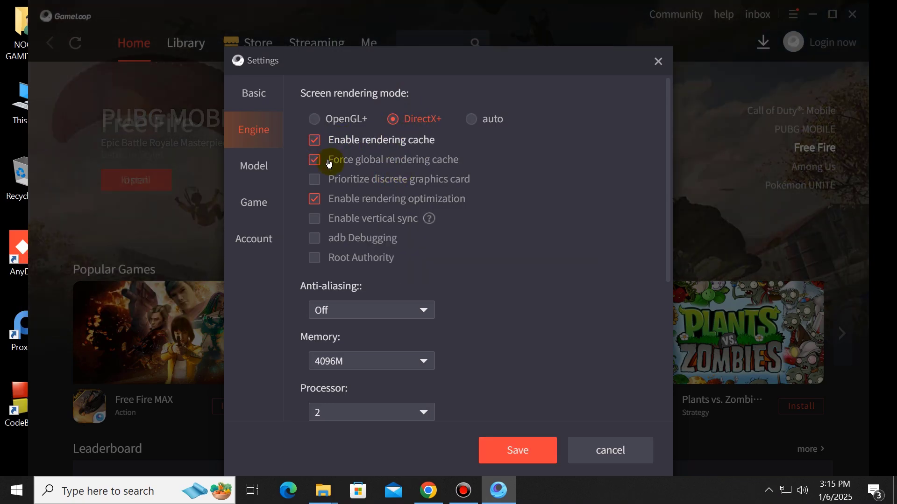
scroll(471, 324, "down", 3)
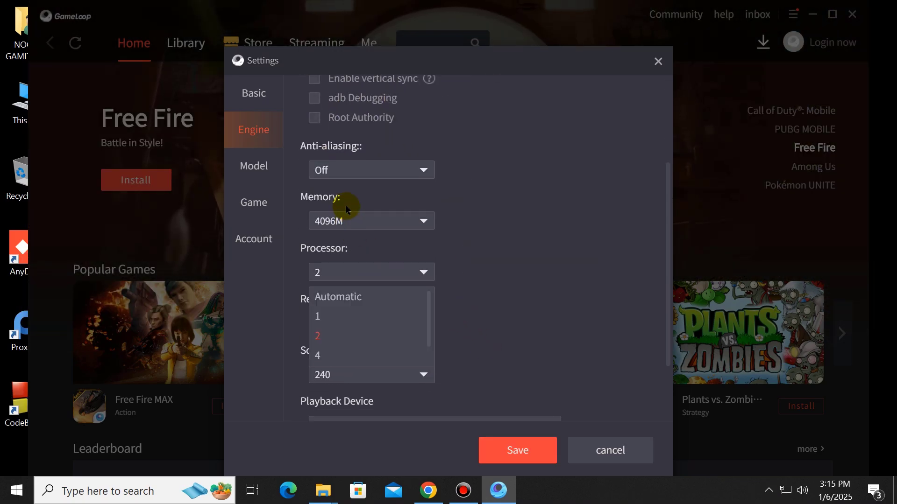
- Examine the Engine choices for memory, processor count, resolution and screen DPI
left_click(320, 220)
left_click(584, 295)
left_click(318, 273)
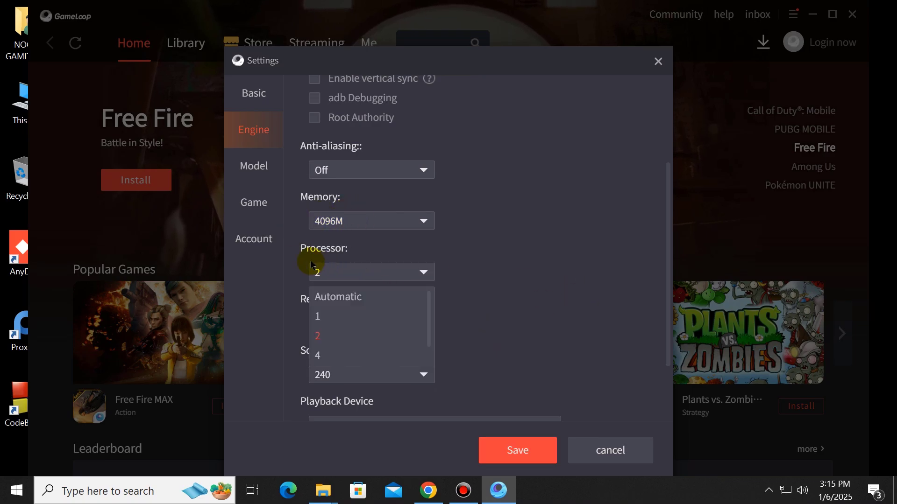
left_click(478, 263)
scroll(486, 279, "down", 2)
left_click(423, 237)
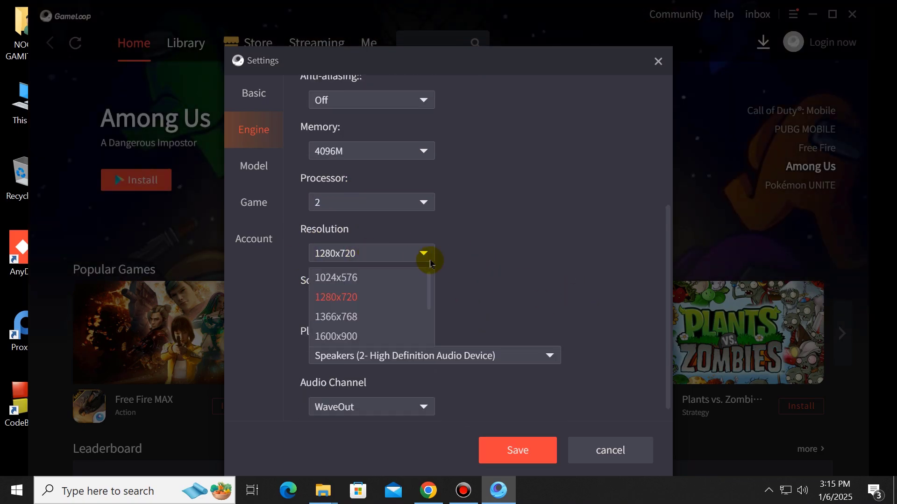
left_click(514, 279)
left_click(337, 339)
left_click(526, 255)
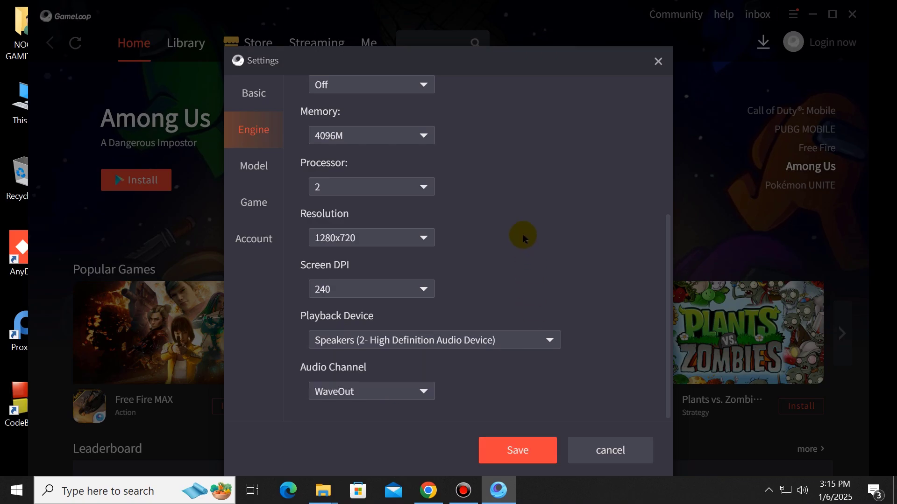
scroll(523, 233, "up", 3)
- Examine the custom mobile phone model's brand and model entries
left_click(239, 167)
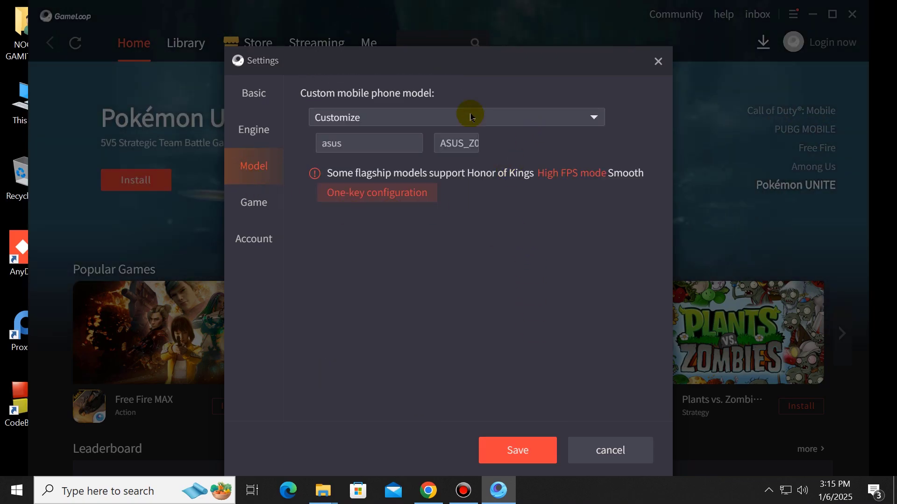
left_click(432, 120)
left_click(446, 160)
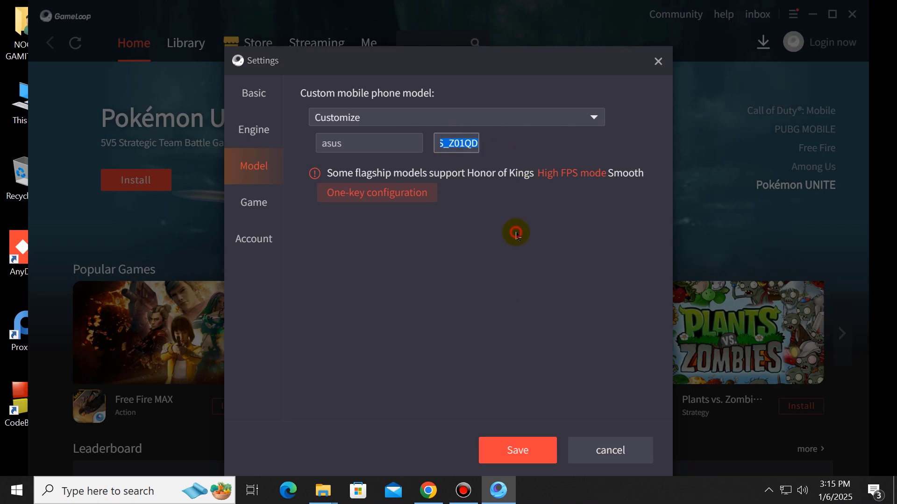
- Save the GameLoop settings with PUBG MOBILE at SD 720P definition, Smooth graphics quality and 60 FPS
left_click(254, 203)
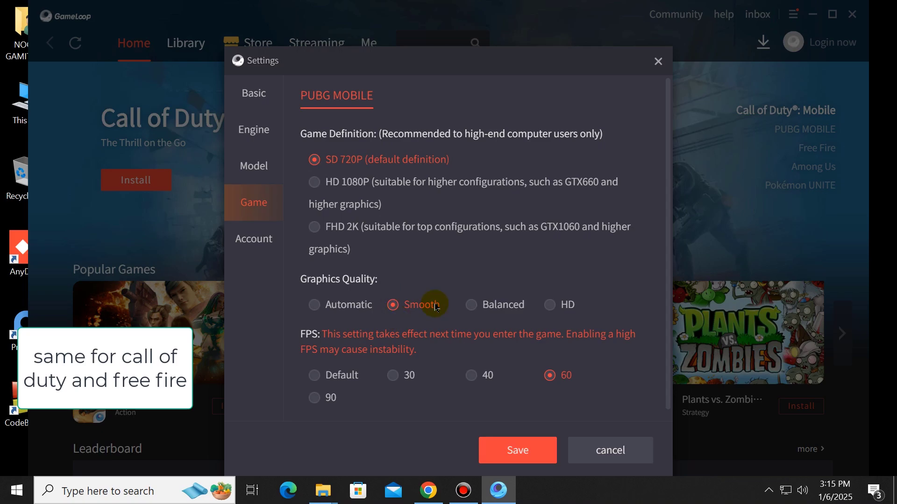
scroll(450, 314, "down", 1)
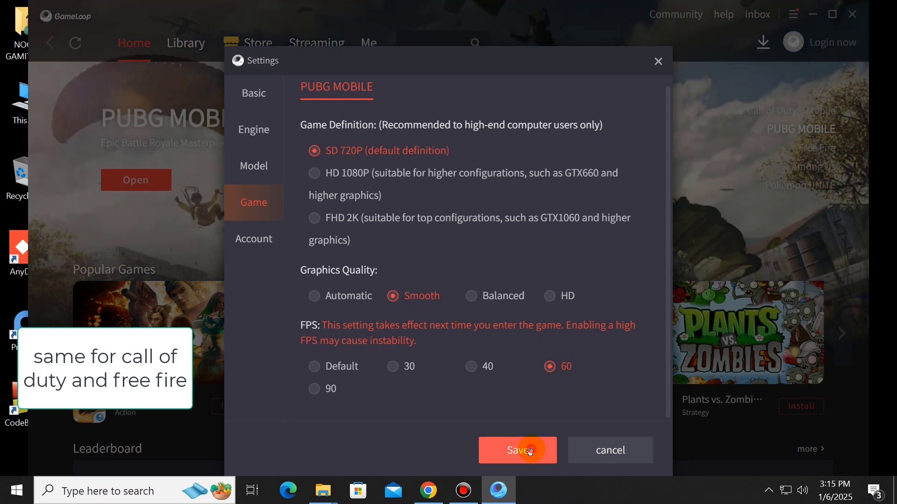
left_click(530, 451)
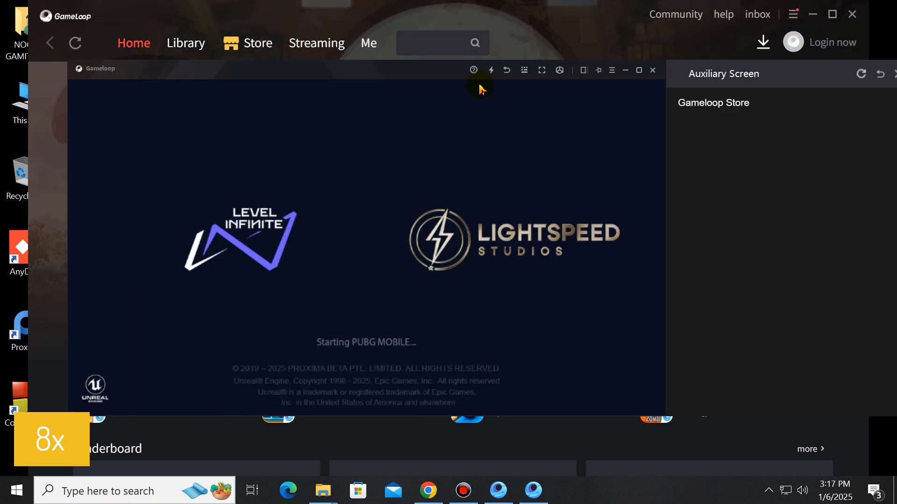
- Acknowledge PUBG MOBILE's emulator notice and decline lowering the lobby frame rate and enabling Power Saving Mode
left_click(811, 77)
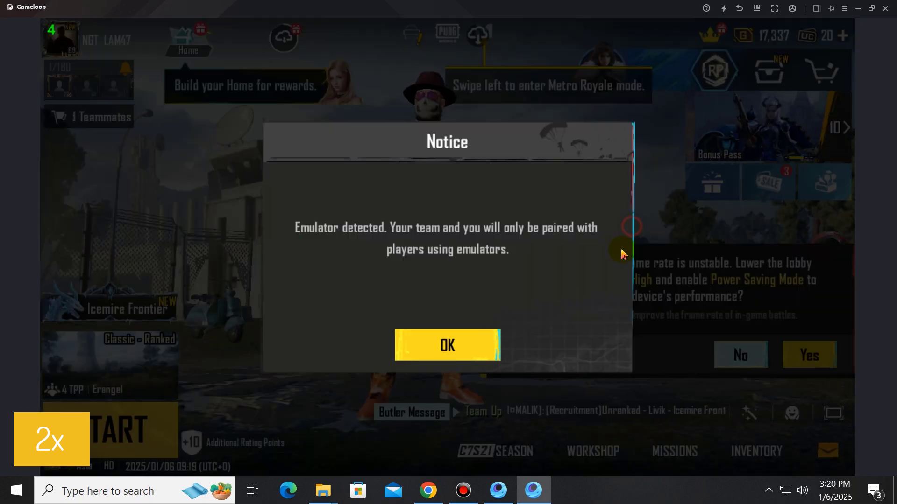
left_click(467, 358)
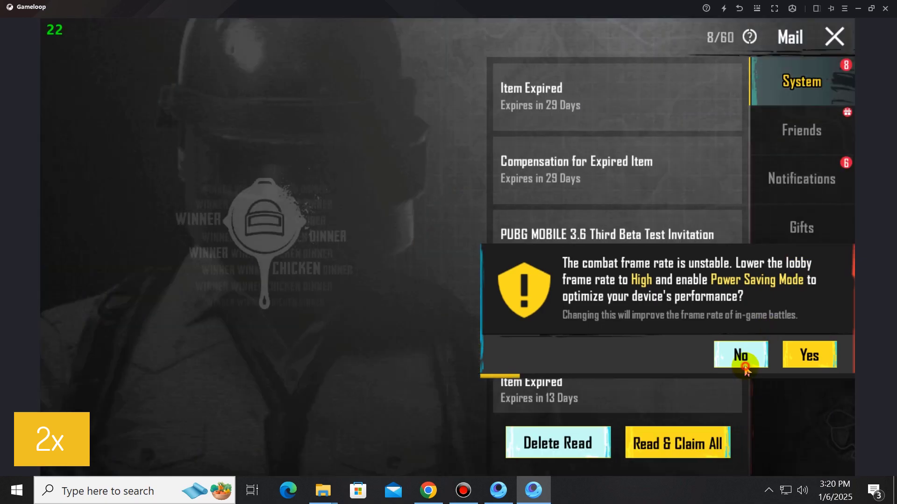
left_click(741, 354)
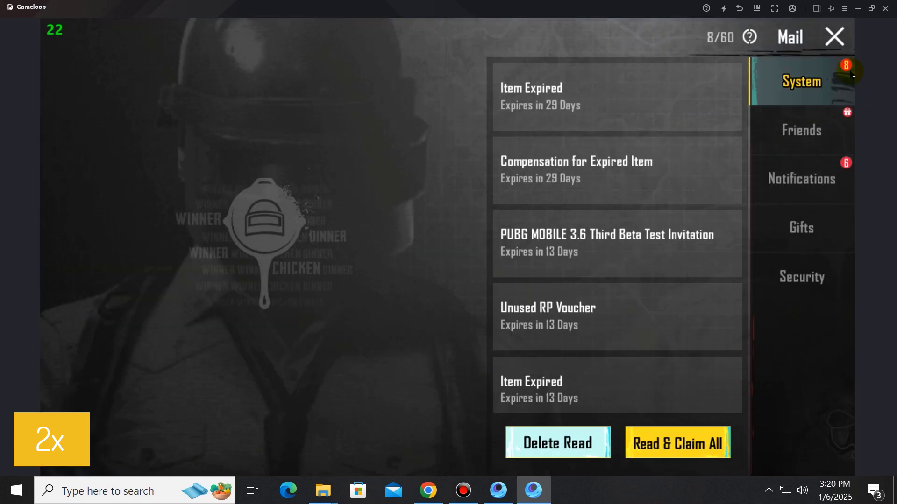
- Examine PUBG MOBILE's combat and lobby graphics and frame rate options in its settings, and return to the lobby
left_click(825, 451)
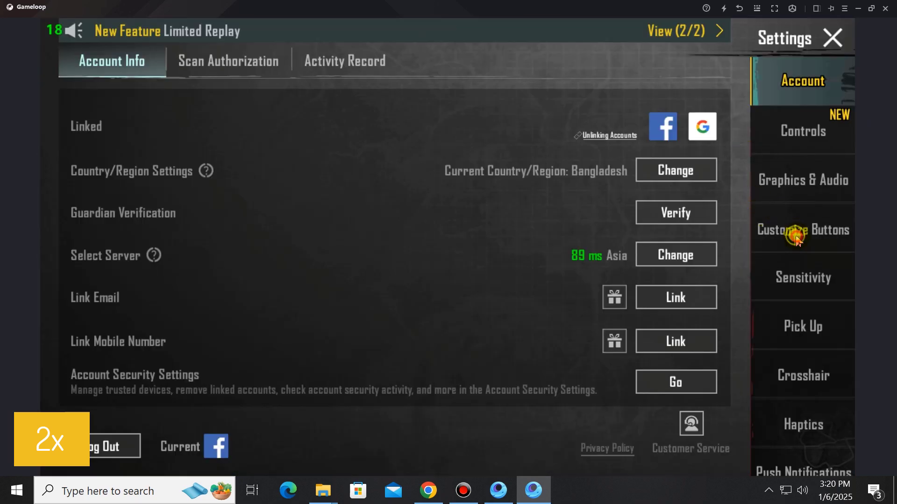
left_click(794, 232)
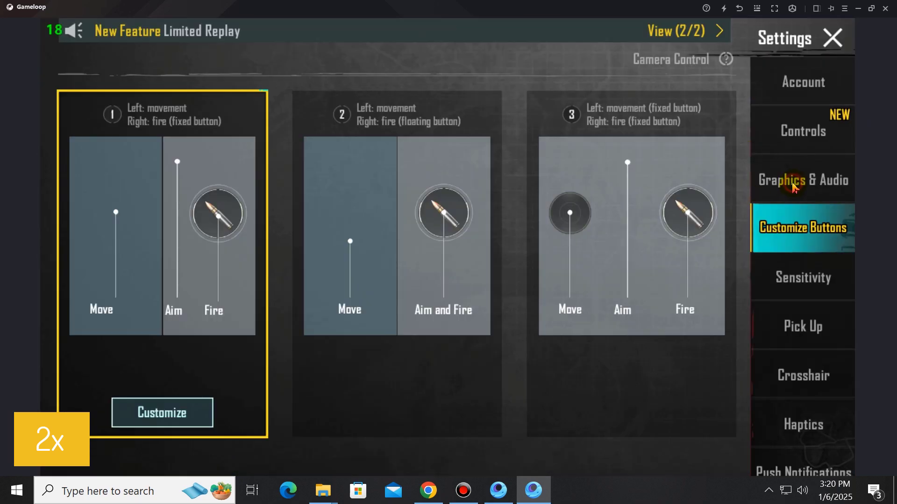
left_click(792, 185)
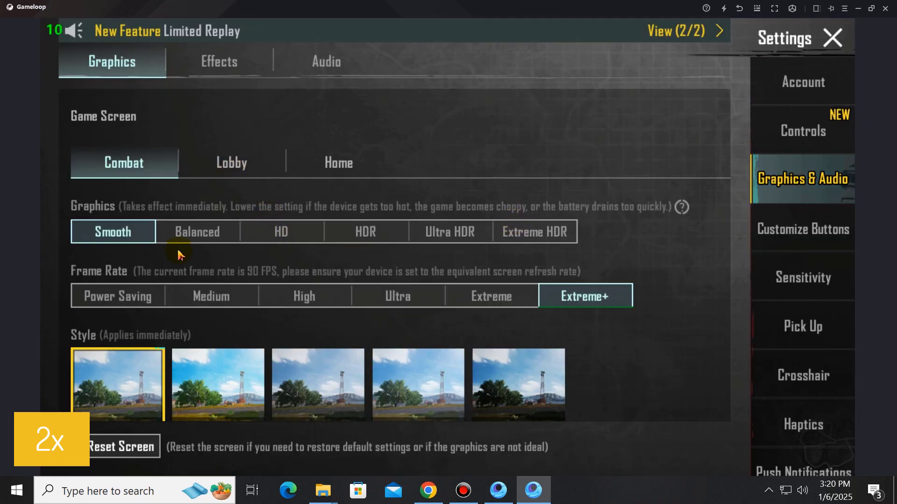
left_click(233, 163)
left_click(833, 37)
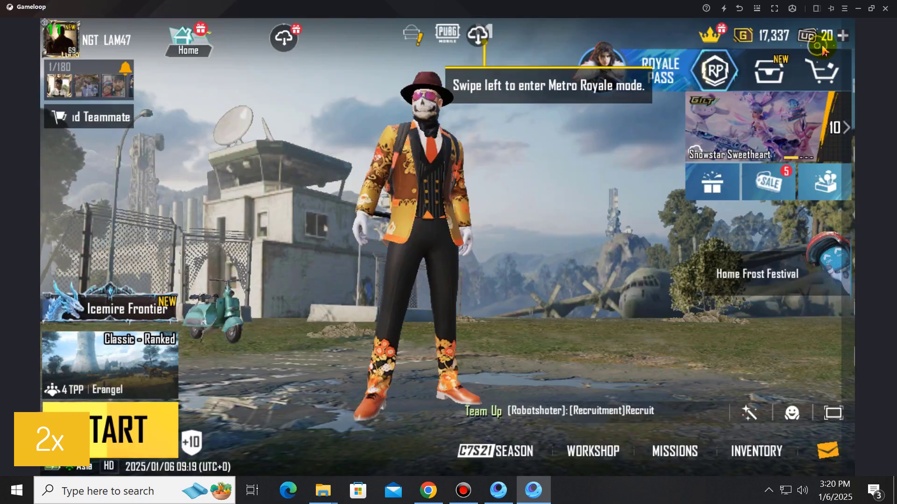
left_click(496, 214)
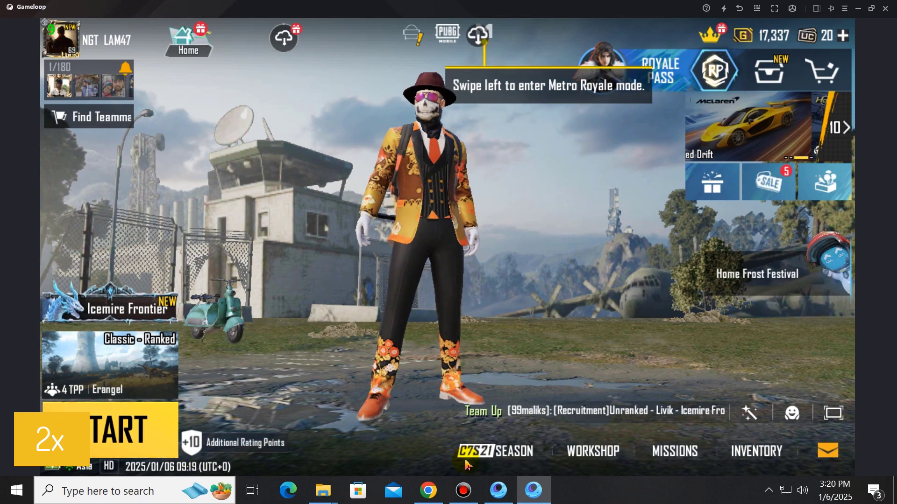